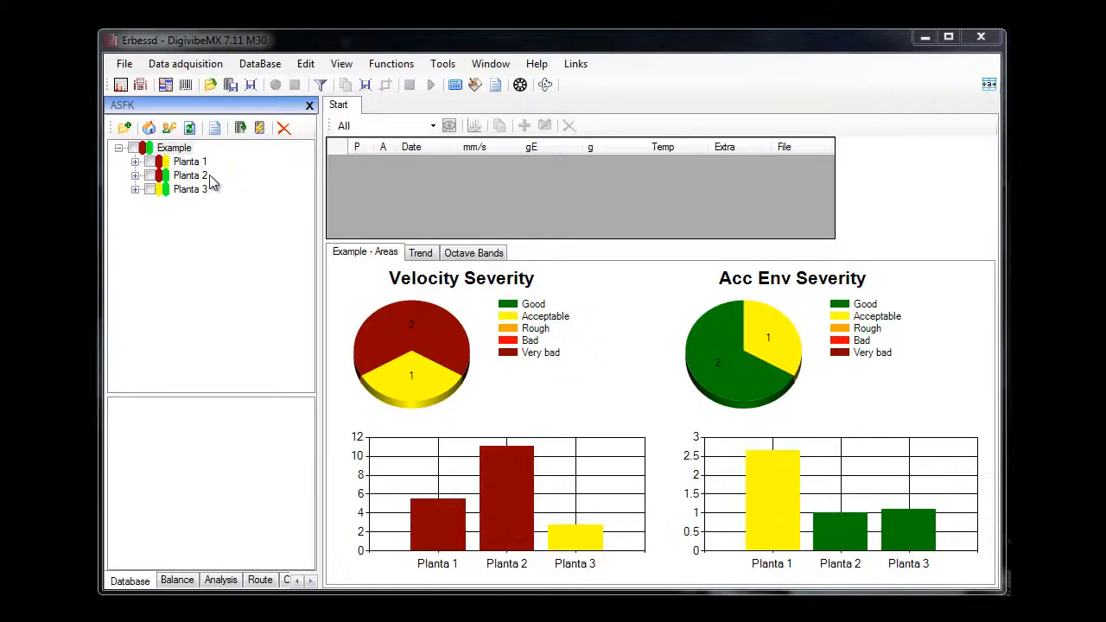
# - Expand Planta 1 and machine CF 01 in the database tree and display the severity charts for CF 01 and the trend for point 1
pyautogui.click(135, 162)
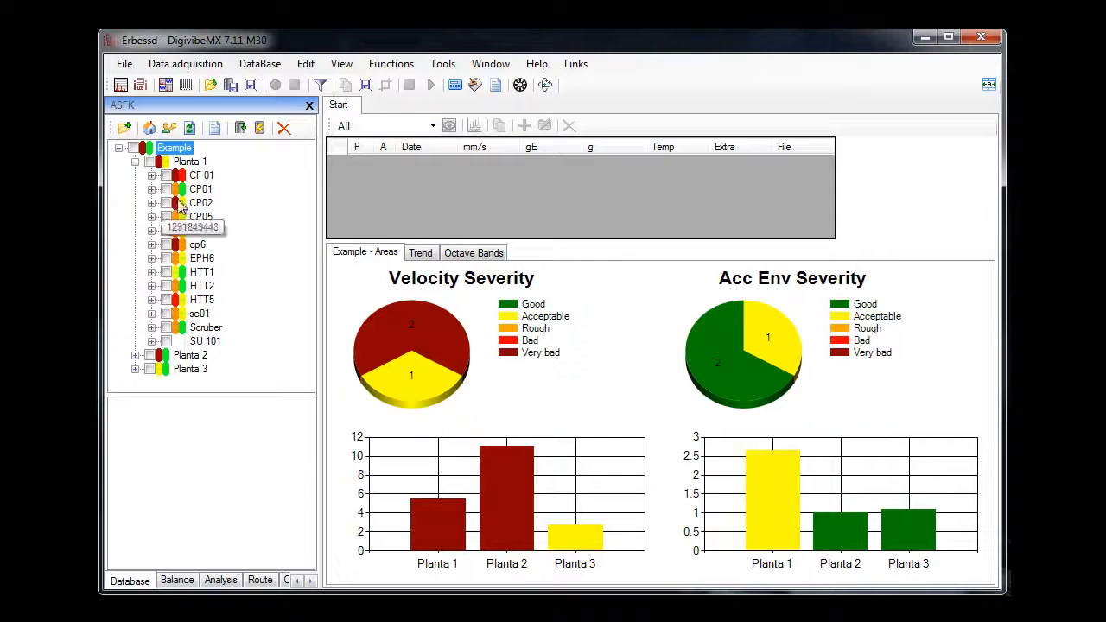
pyautogui.click(152, 176)
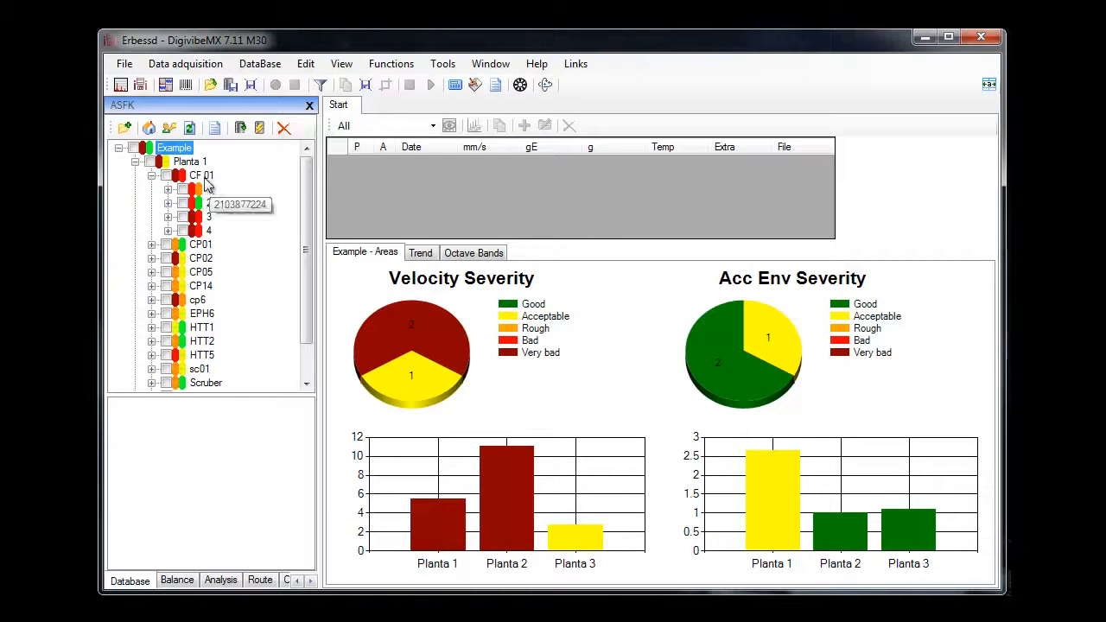
pyautogui.click(201, 179)
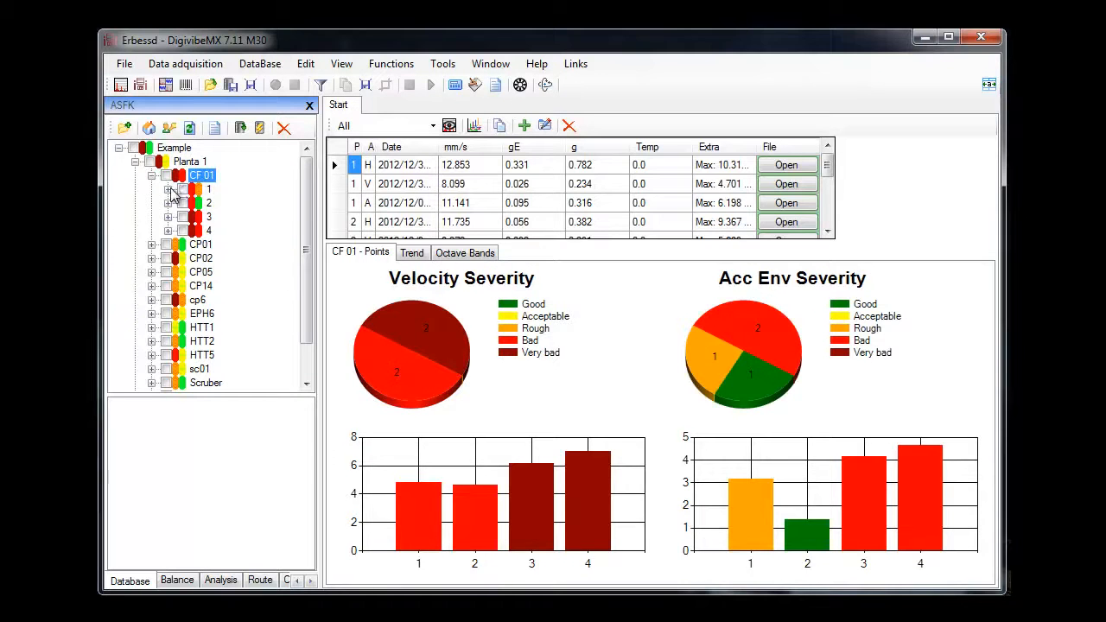
pyautogui.click(169, 189)
pyautogui.click(210, 190)
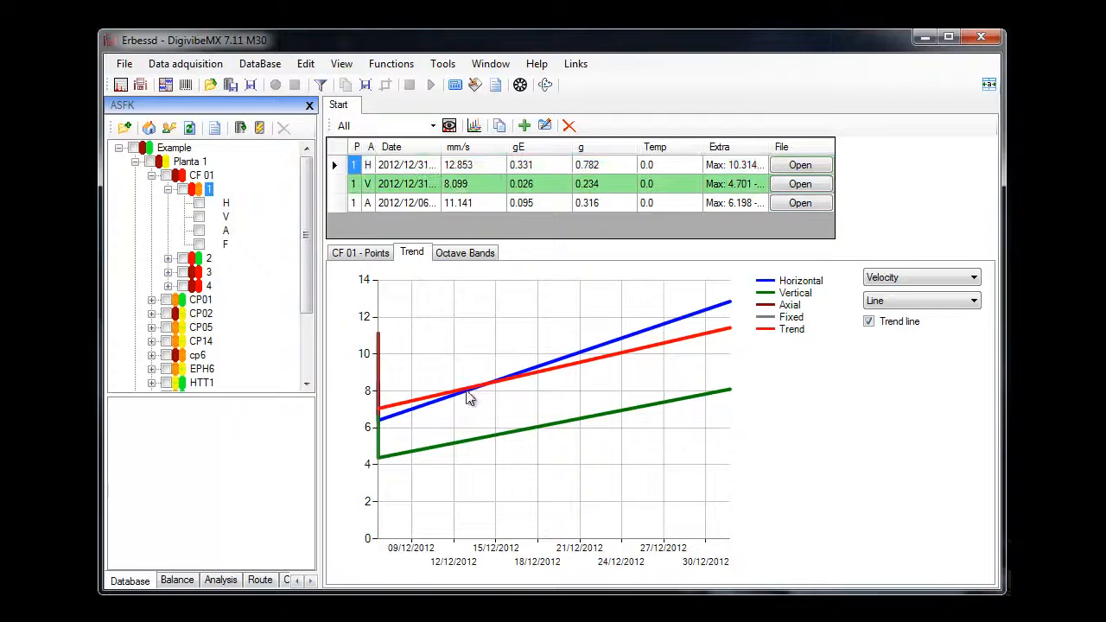
# - Examine the velocity, acceleration envelope and temperature alarm limits of point 1 in CF 01's machine configuration, closing it without saving
pyautogui.click(204, 176)
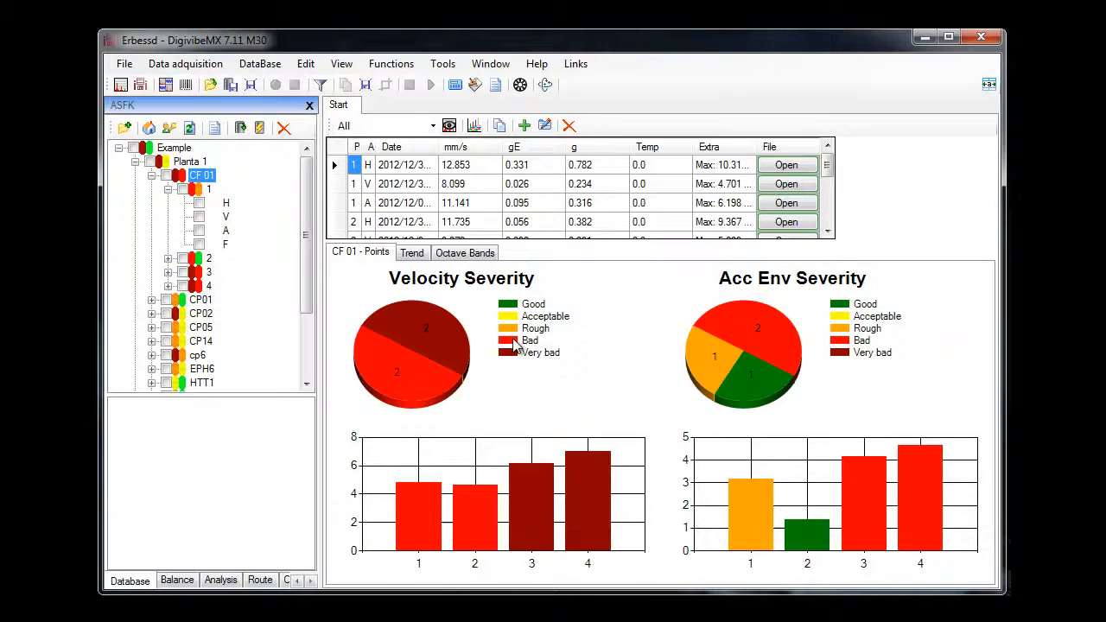
pyautogui.rightClick(202, 177)
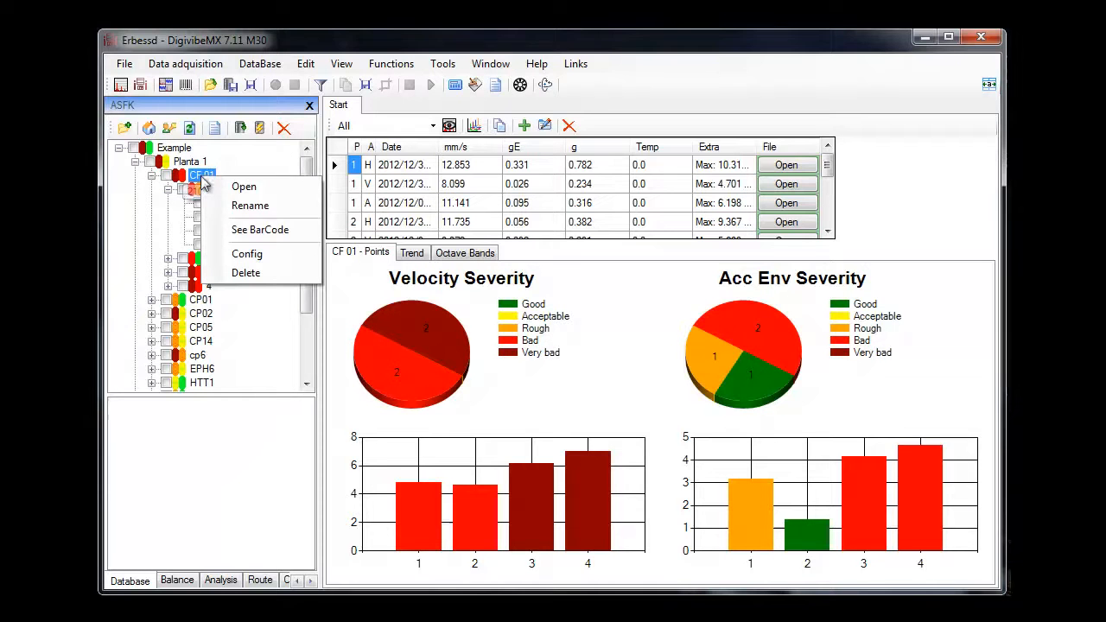
pyautogui.click(249, 253)
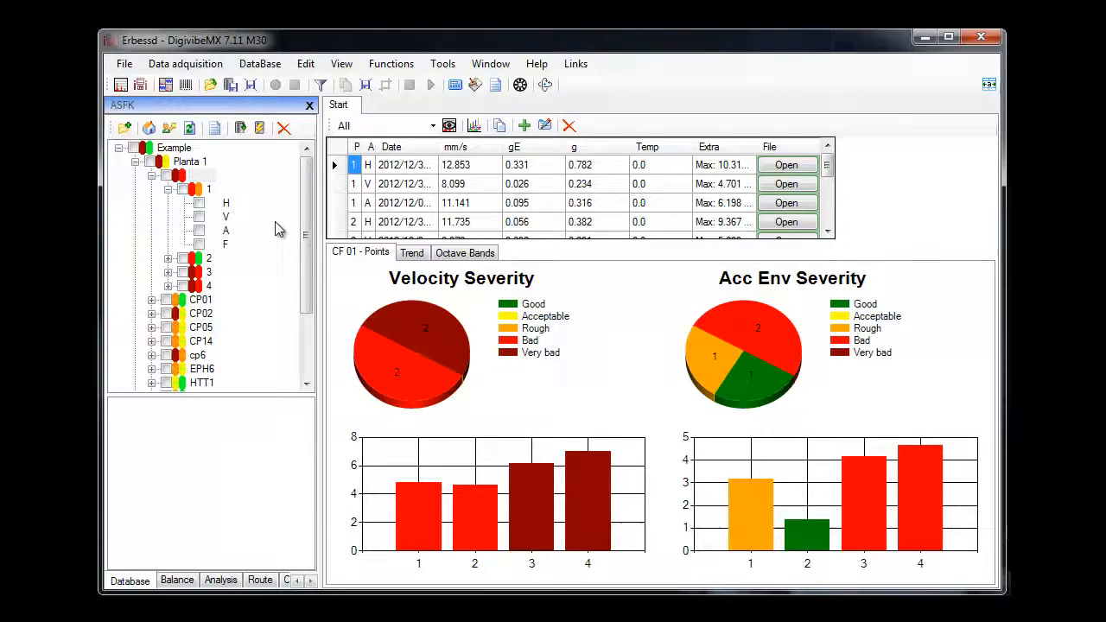
pyautogui.click(707, 195)
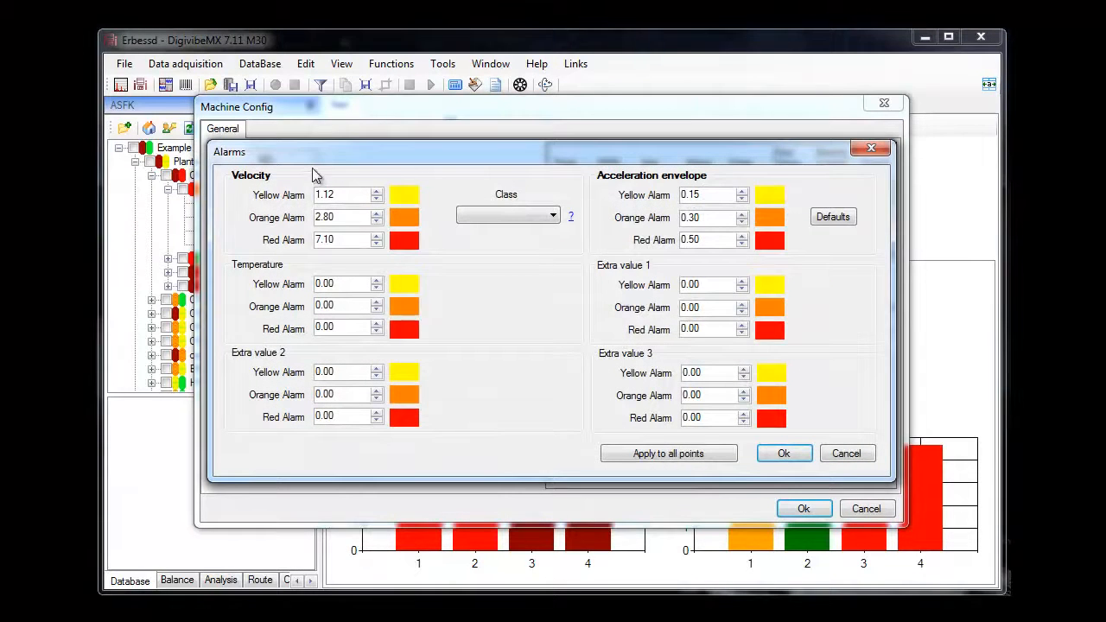
pyautogui.moveTo(342, 195); pyautogui.dragTo(302, 197)
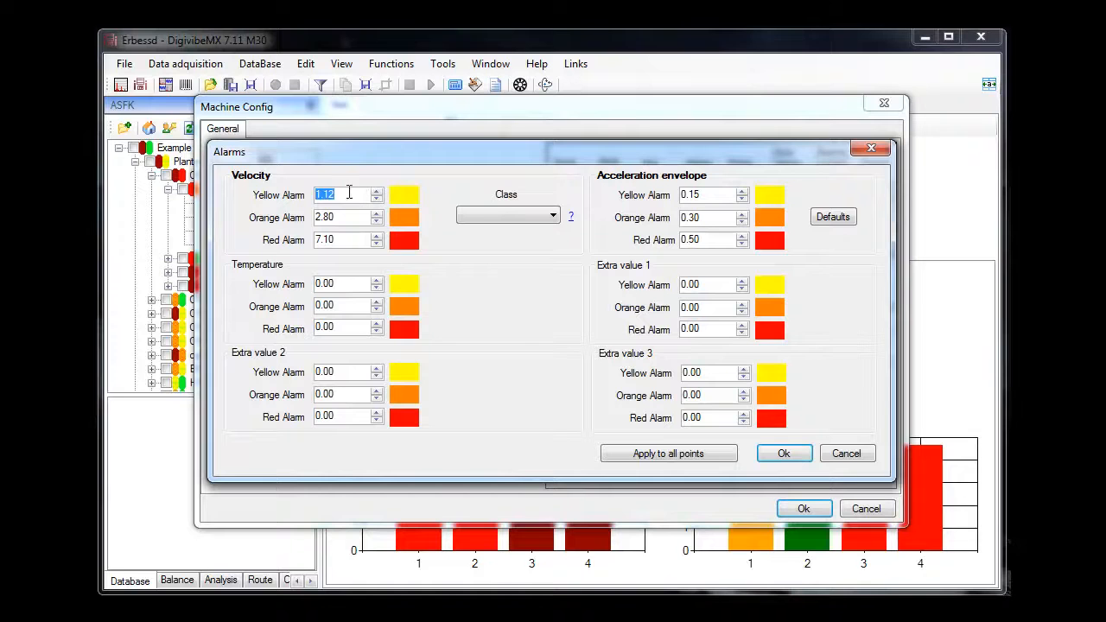
pyautogui.moveTo(345, 217); pyautogui.dragTo(316, 221)
pyautogui.moveTo(354, 237); pyautogui.dragTo(317, 241)
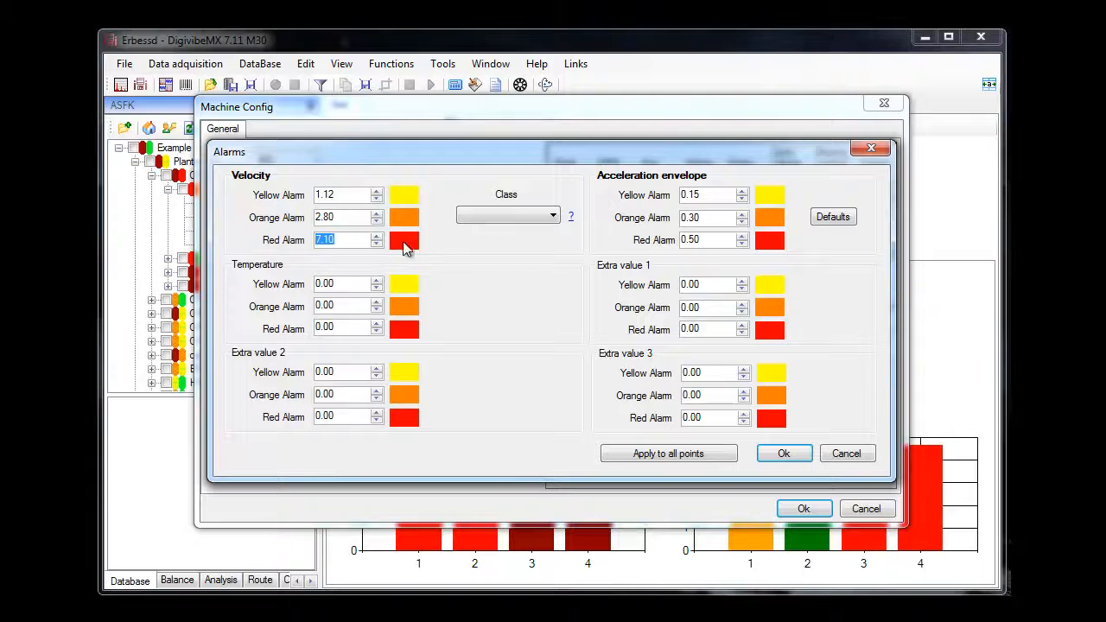
pyautogui.press('Tab')
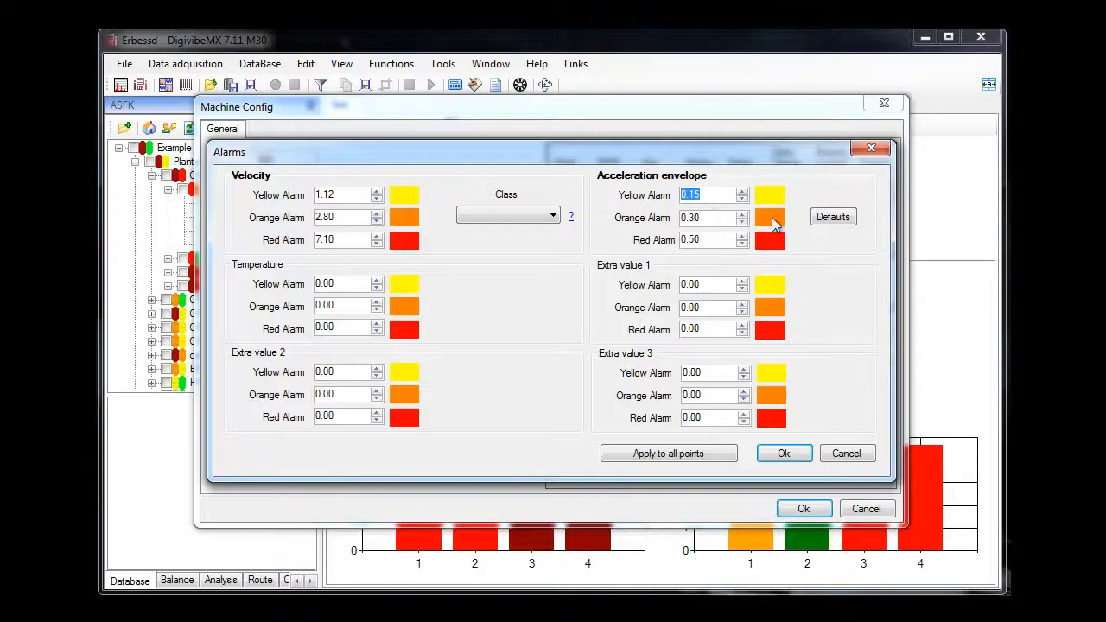
pyautogui.moveTo(344, 283); pyautogui.dragTo(275, 281)
pyautogui.click(846, 454)
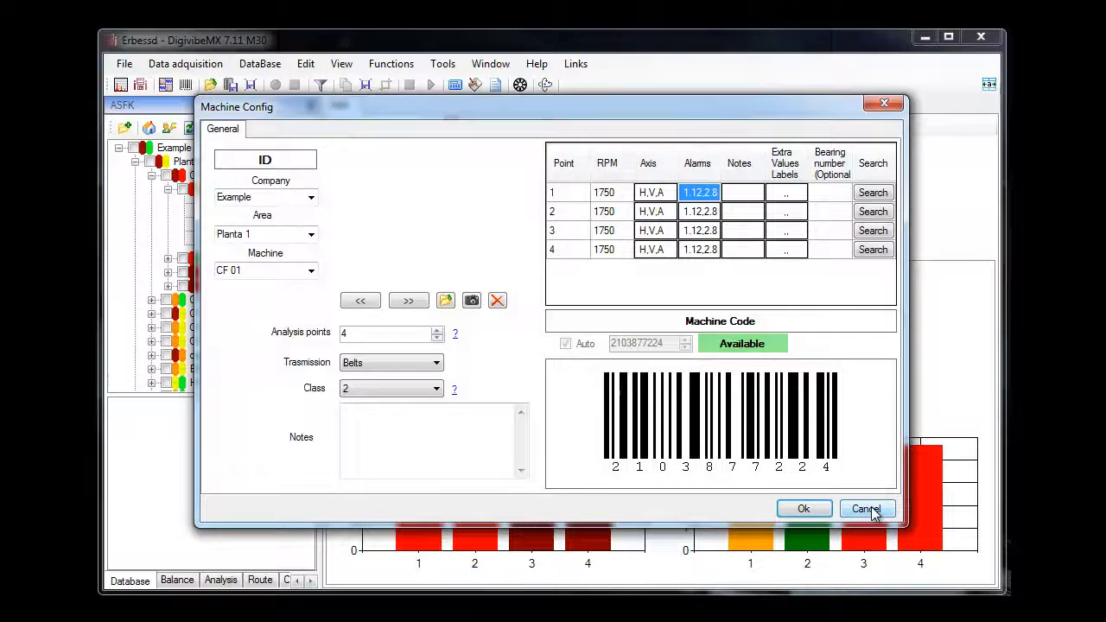
pyautogui.click(866, 509)
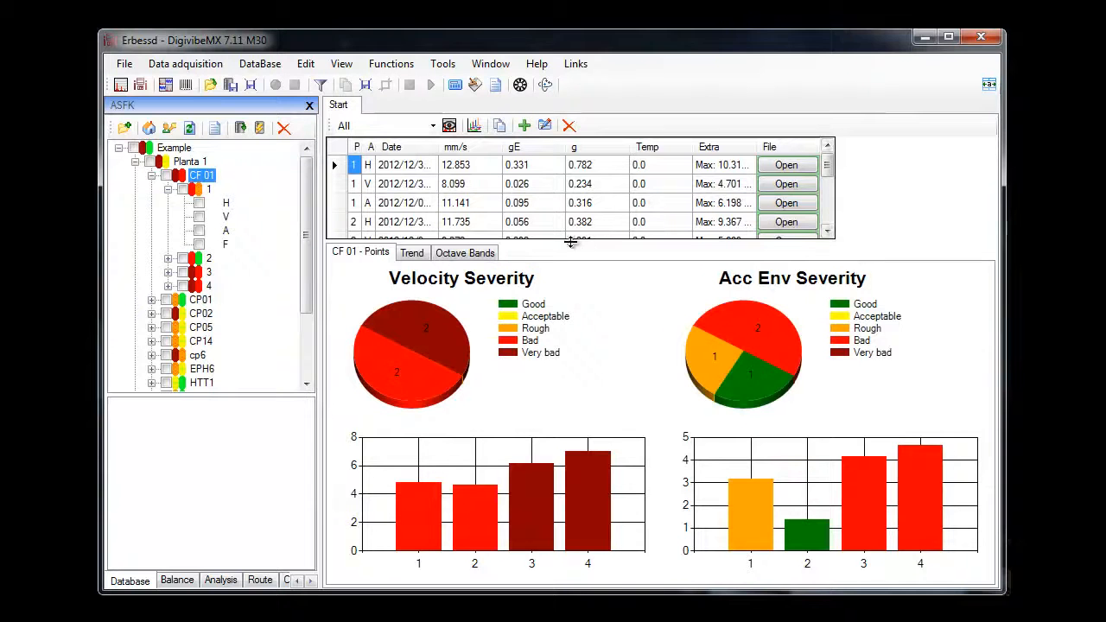
# - Enlarge the measurement table slightly and review point 1's records and velocity trend for the H, V, A and F axes
pyautogui.moveTo(570, 242); pyautogui.dragTo(570, 291)
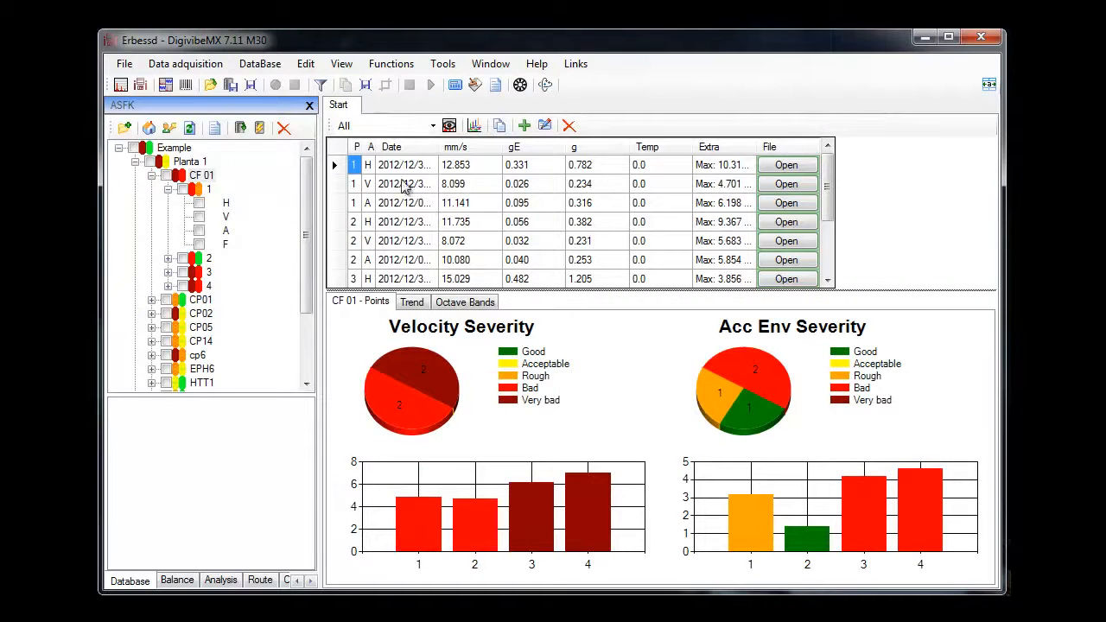
pyautogui.click(207, 190)
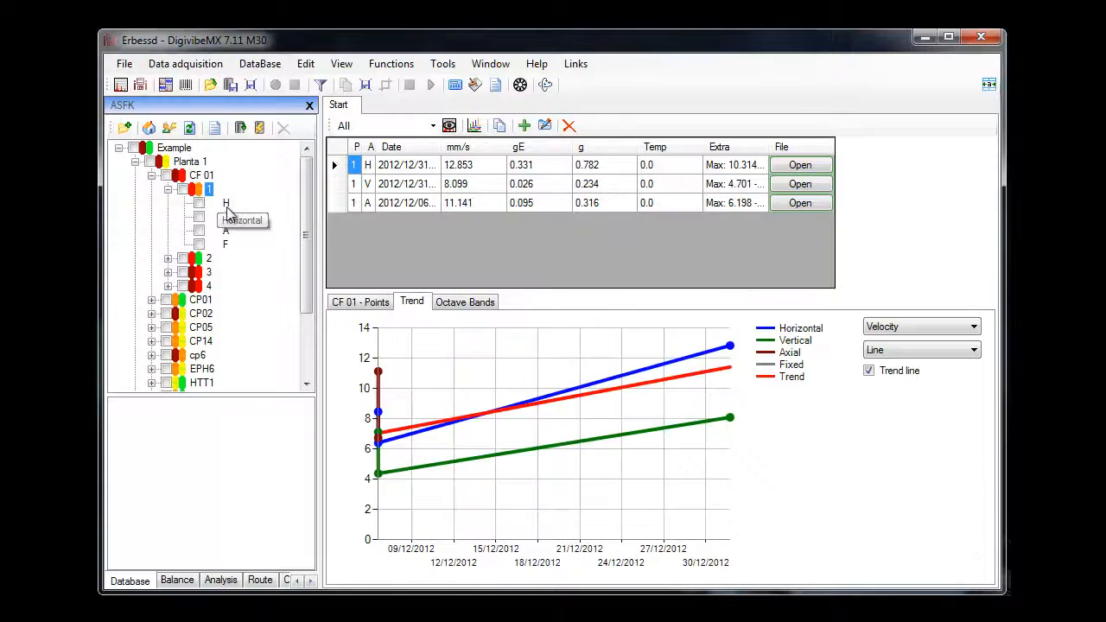
pyautogui.click(224, 203)
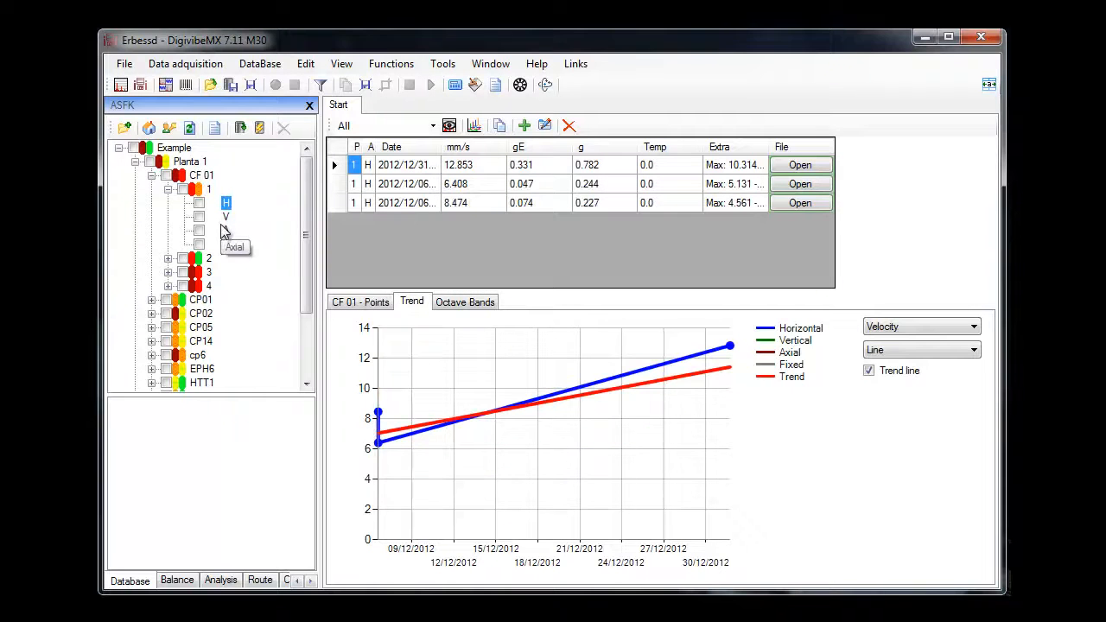
pyautogui.click(201, 176)
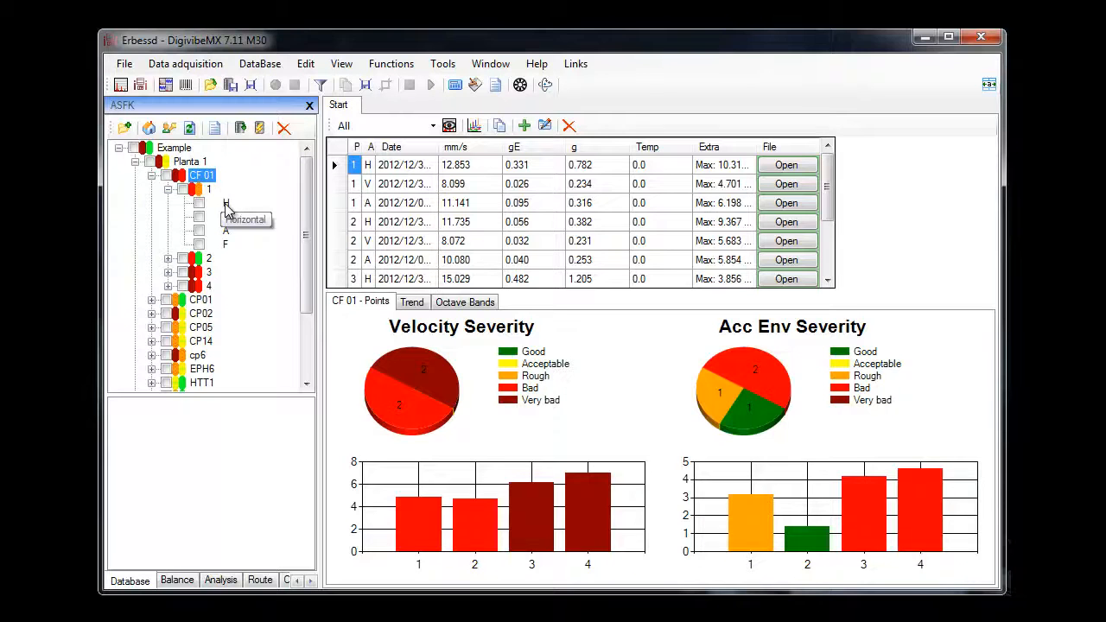
pyautogui.click(225, 206)
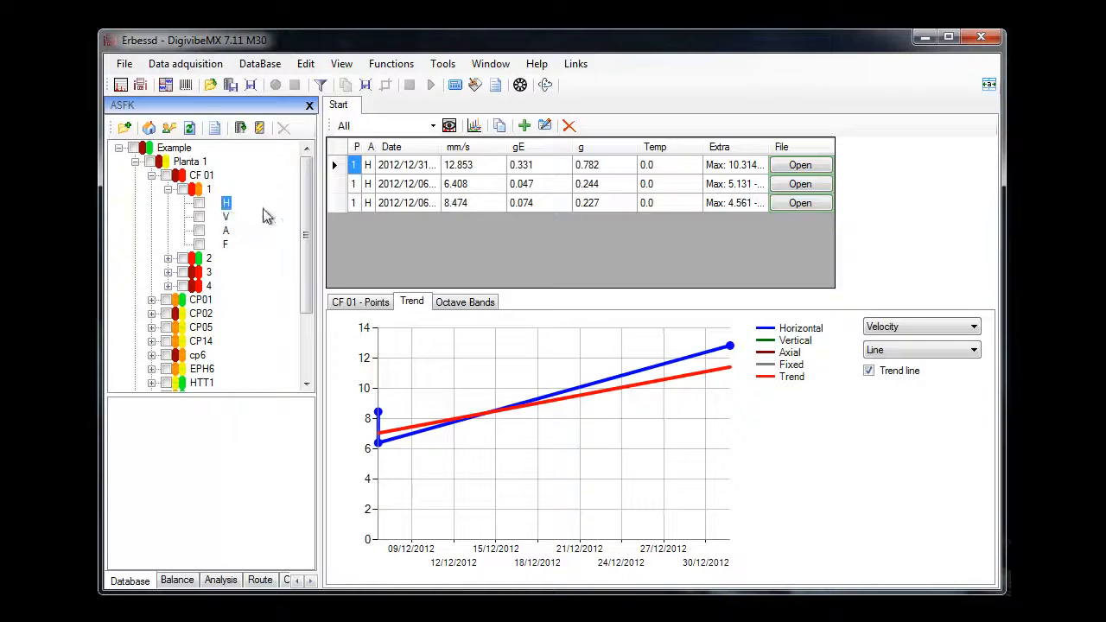
pyautogui.click(225, 217)
pyautogui.click(226, 231)
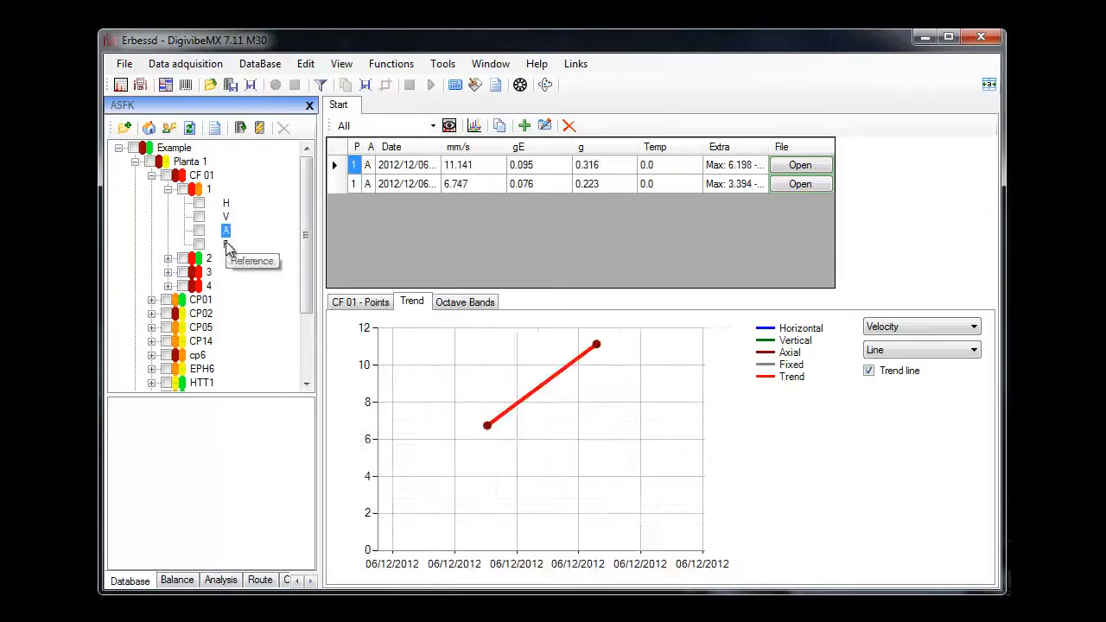
pyautogui.click(225, 245)
pyautogui.click(208, 188)
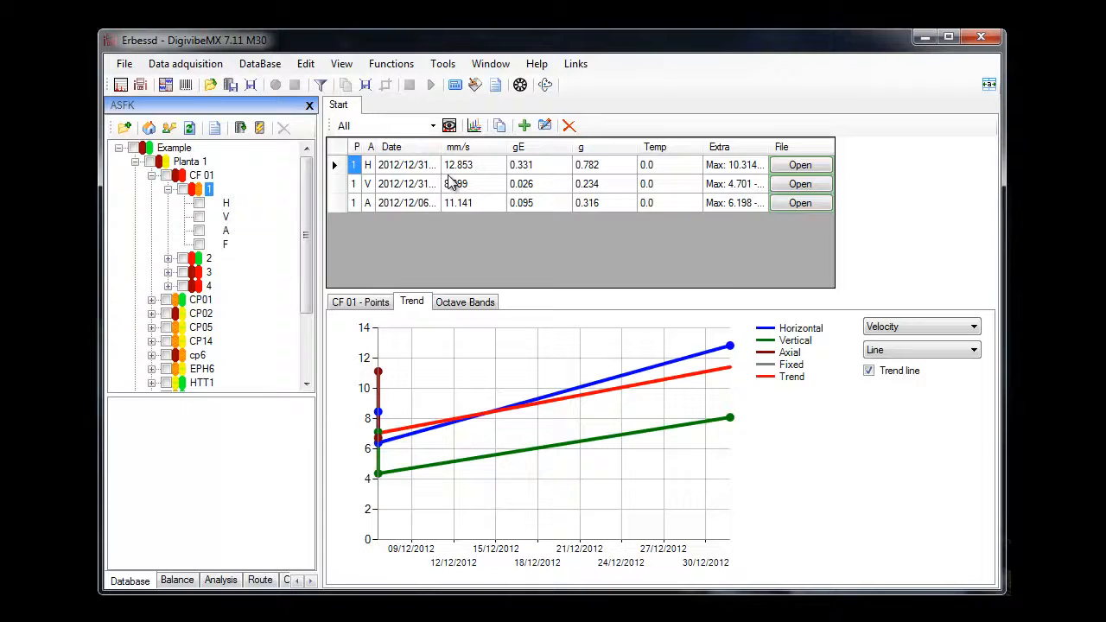
# - List all of CF 01's measurements, enlarging the table to fit every row and widening its Date column
pyautogui.click(203, 176)
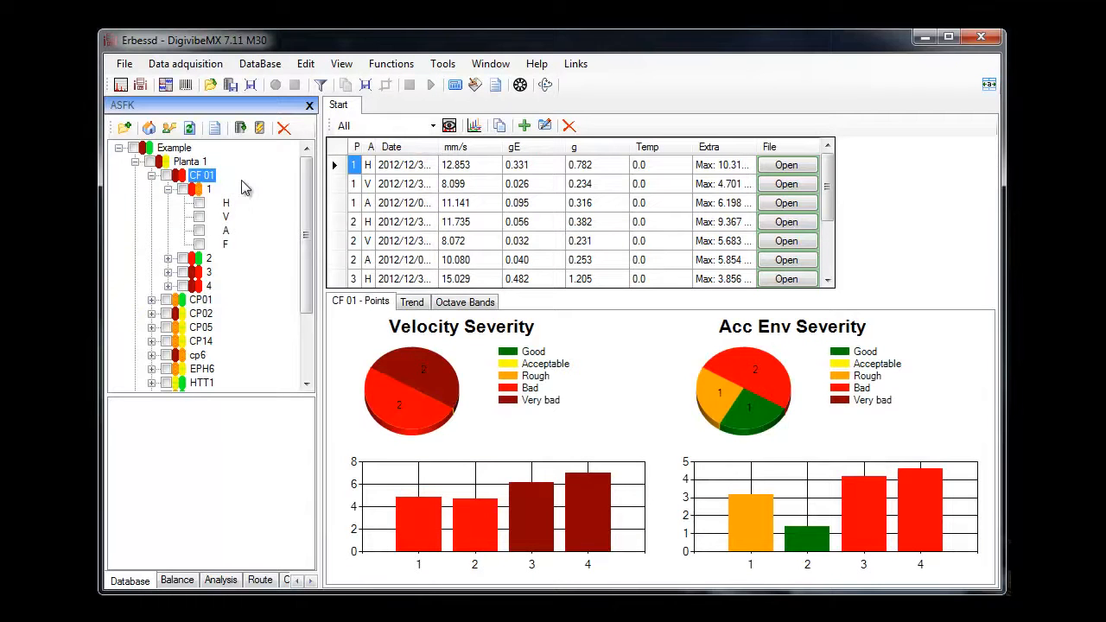
pyautogui.moveTo(448, 292); pyautogui.dragTo(464, 403)
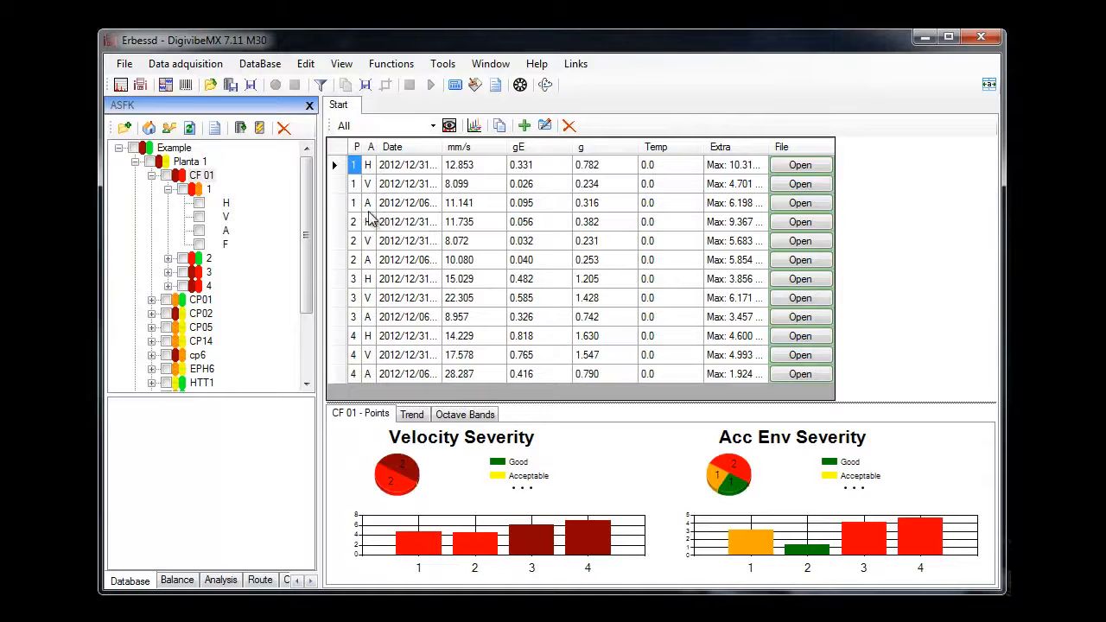
pyautogui.moveTo(441, 147); pyautogui.dragTo(458, 147)
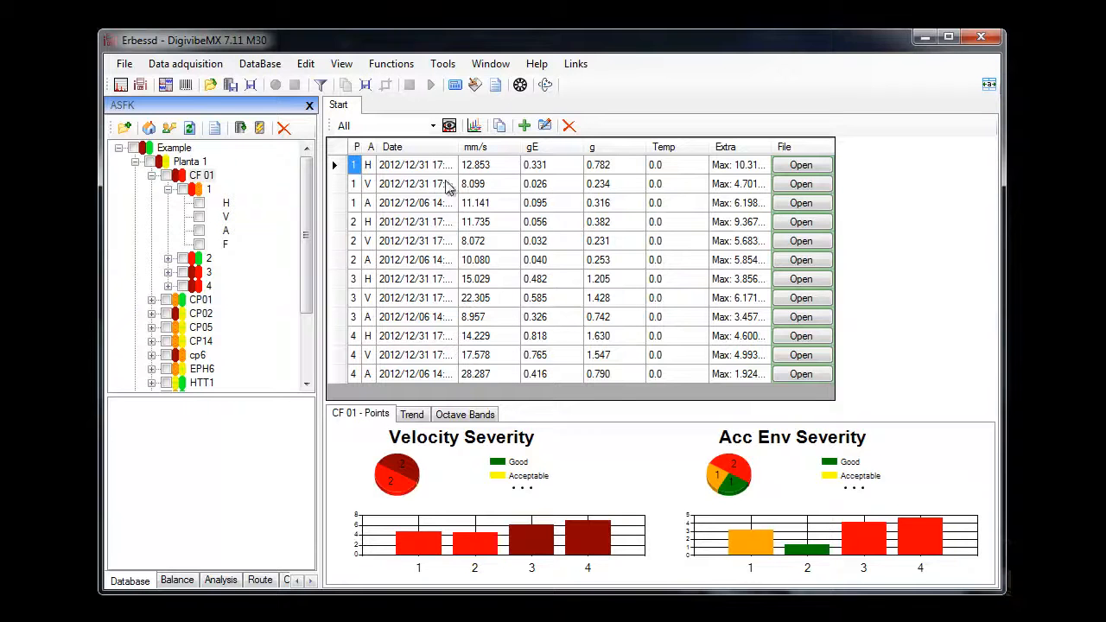
# - View the waveform and spectrum of the 2012/12/31 point 1 horizontal recording, and reduce the measurement table's height back on the start page
pyautogui.click(796, 168)
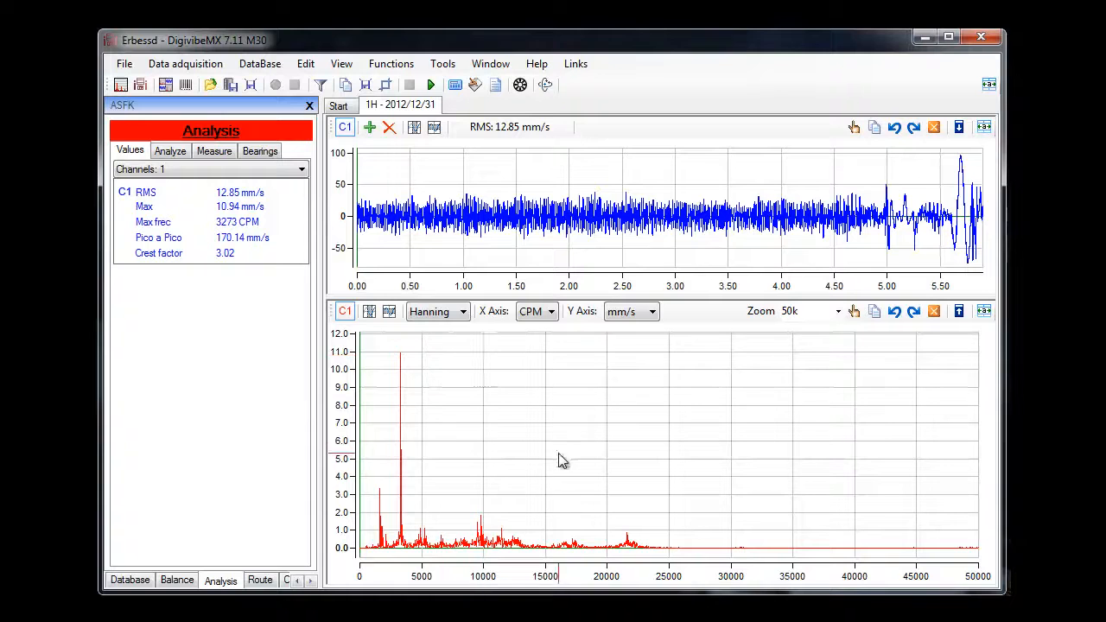
pyautogui.click(339, 106)
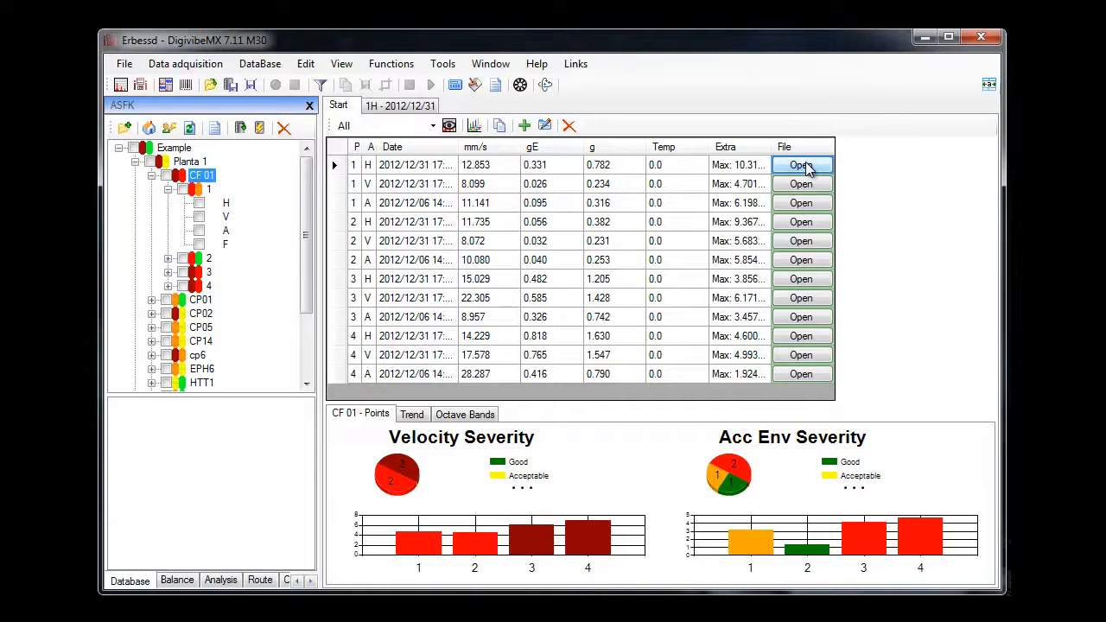
pyautogui.click(405, 189)
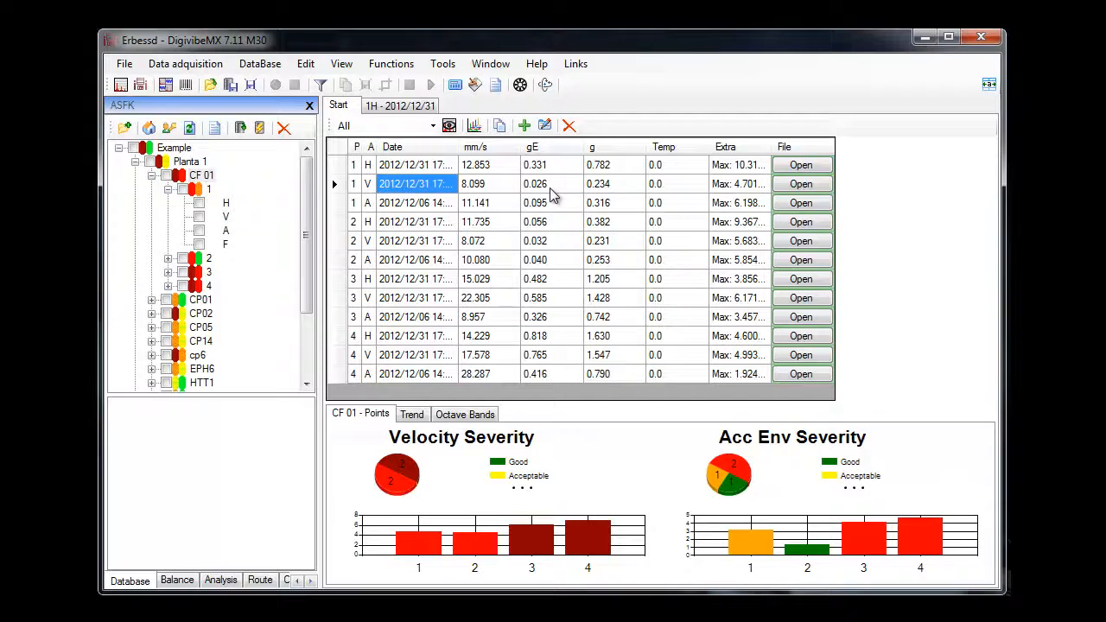
pyautogui.moveTo(565, 403); pyautogui.dragTo(579, 304)
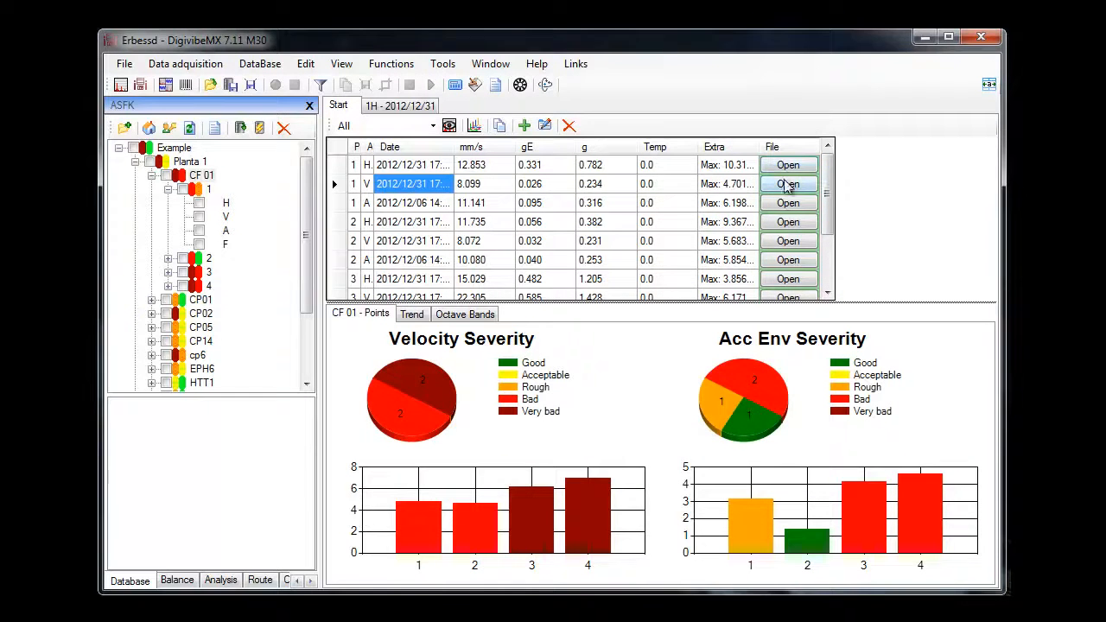
# - Try the 1 Year period filter on point 1's measurements and restore the period to All
pyautogui.click(434, 126)
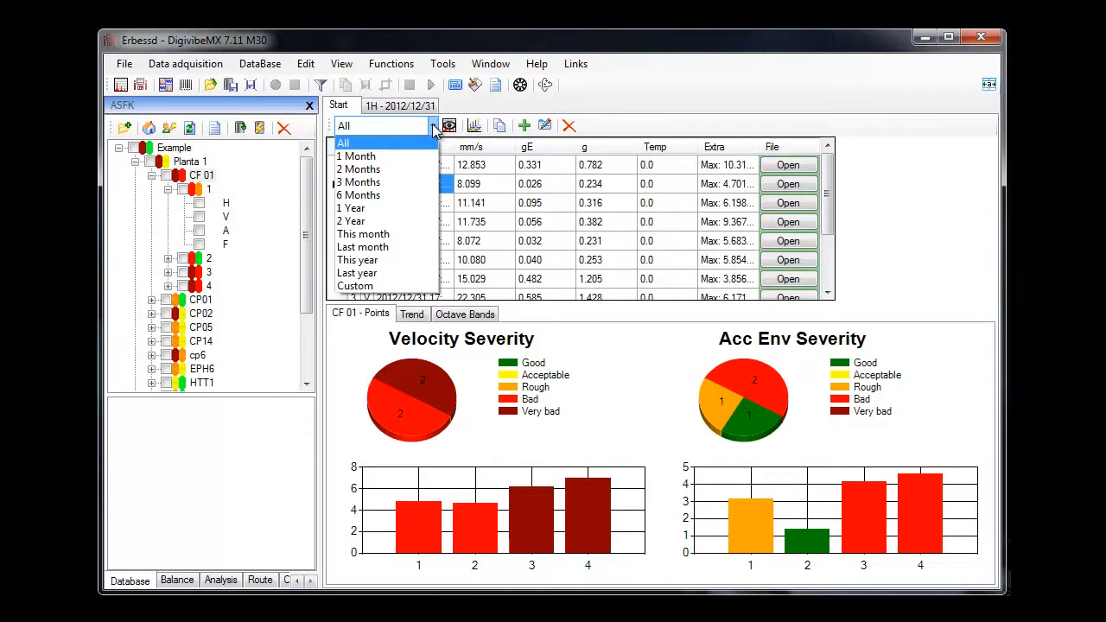
pyautogui.click(384, 160)
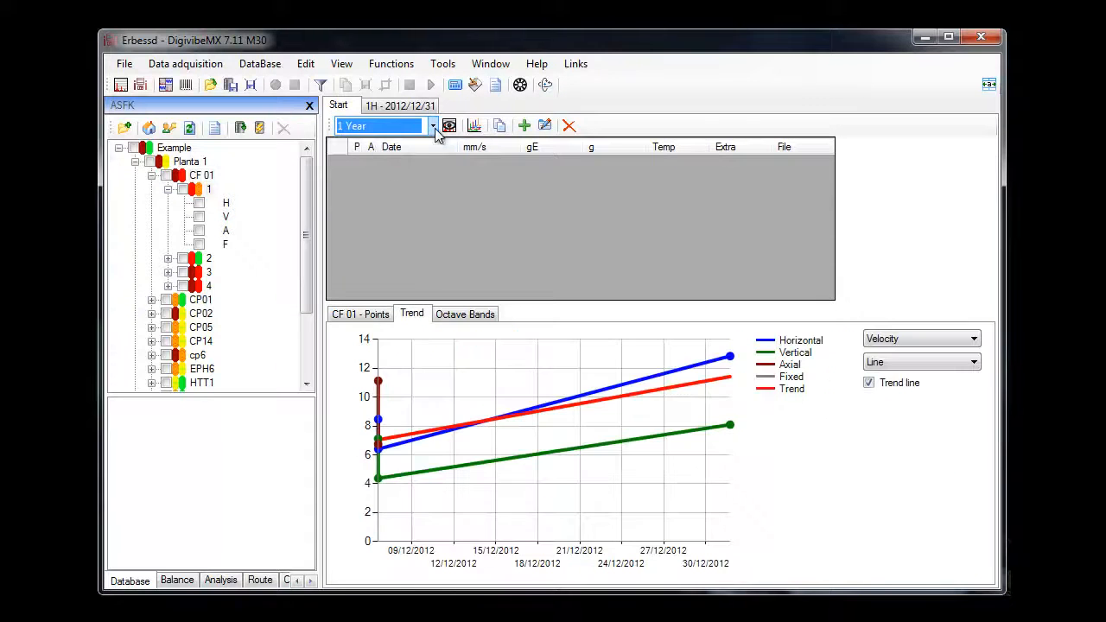
pyautogui.click(433, 126)
pyautogui.click(371, 141)
# - Create a cascade plot from all horizontal measurements of CF 01 point 1 and turn off its 3D view
pyautogui.click(225, 203)
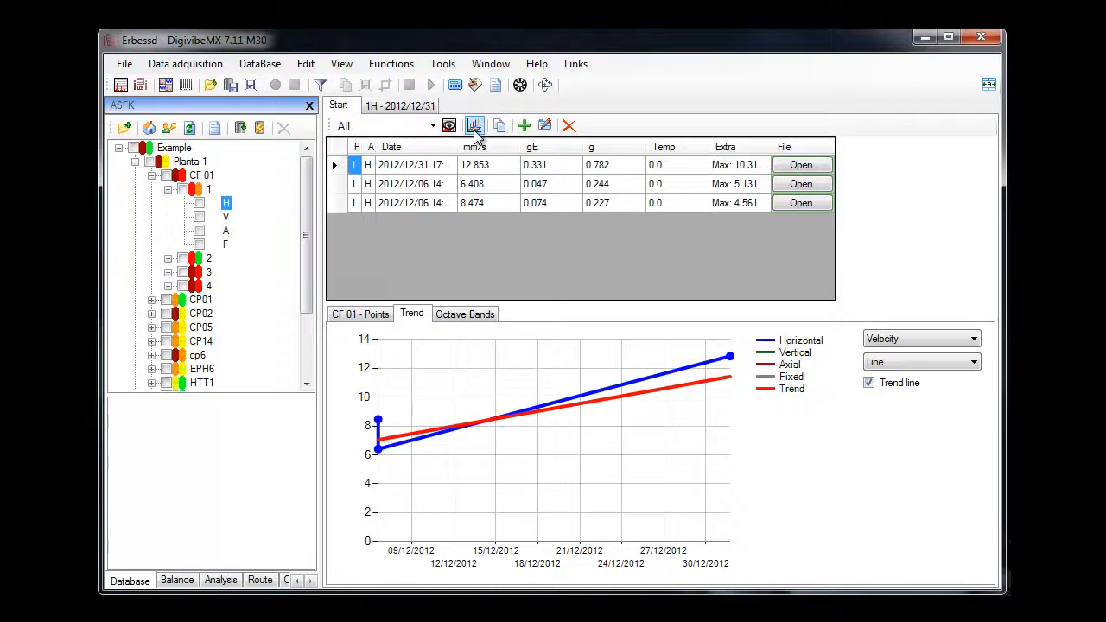
pyautogui.click(448, 125)
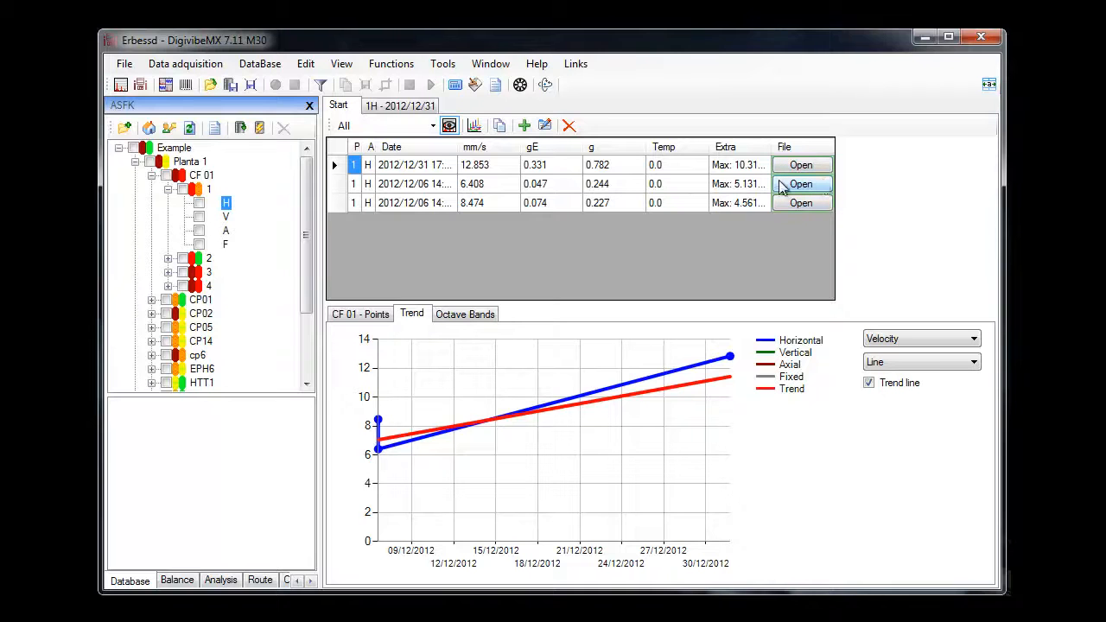
pyautogui.moveTo(333, 165); pyautogui.dragTo(332, 206)
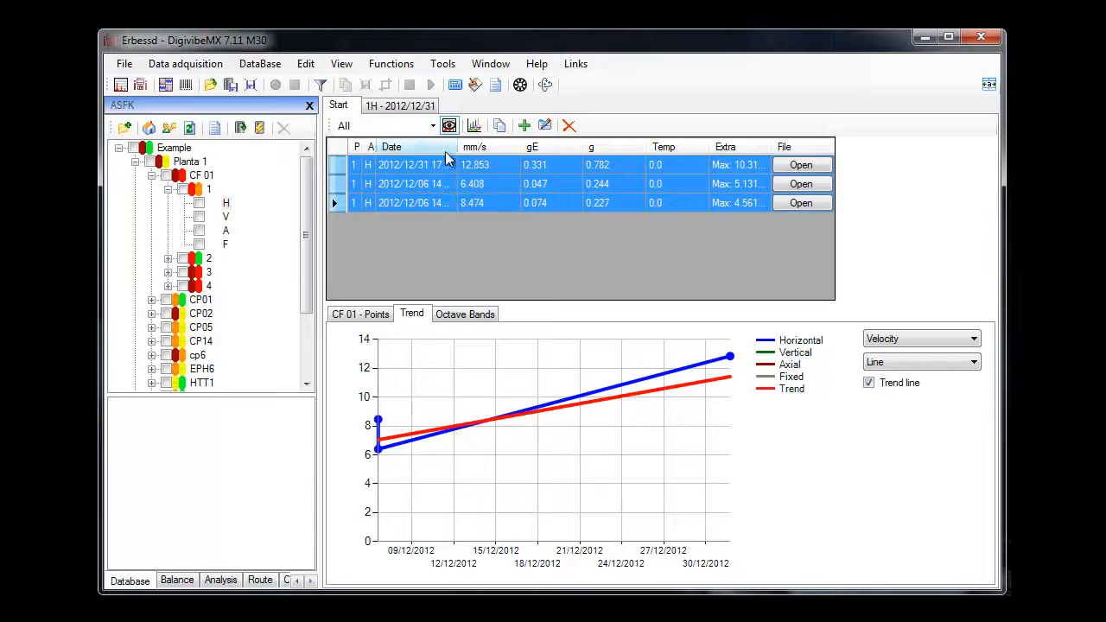
pyautogui.click(477, 128)
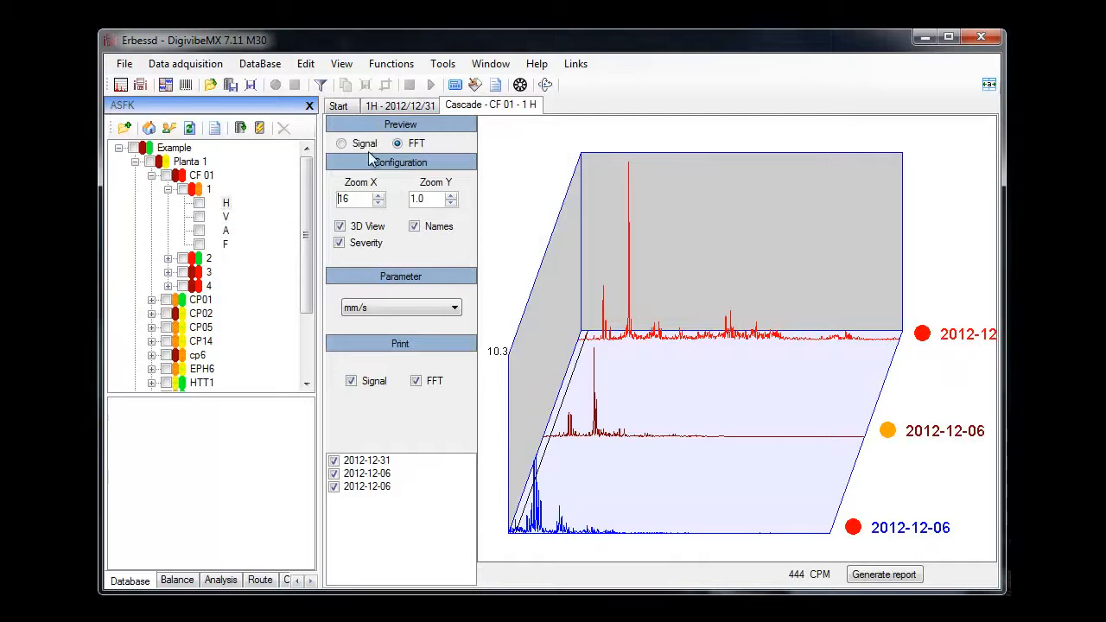
pyautogui.click(342, 226)
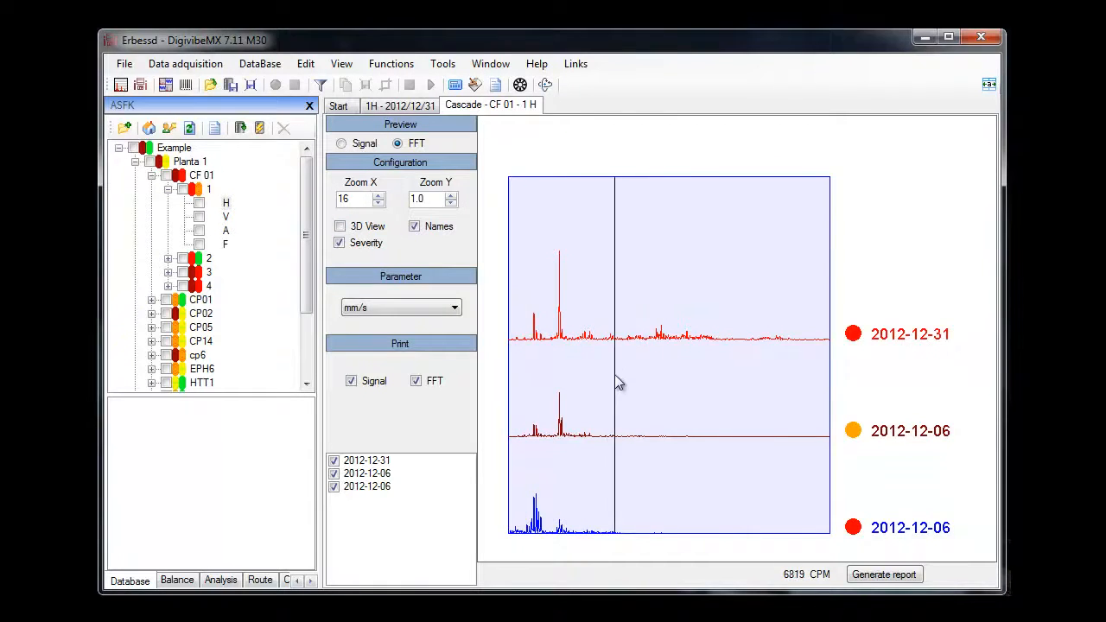
# - Close the CF 01 cascade plot and the 1H 2012/12/31 recording, leaving only the start page open
pyautogui.rightClick(491, 104)
pyautogui.click(529, 110)
pyautogui.click(338, 105)
pyautogui.click(393, 105)
pyautogui.rightClick(427, 105)
pyautogui.click(454, 115)
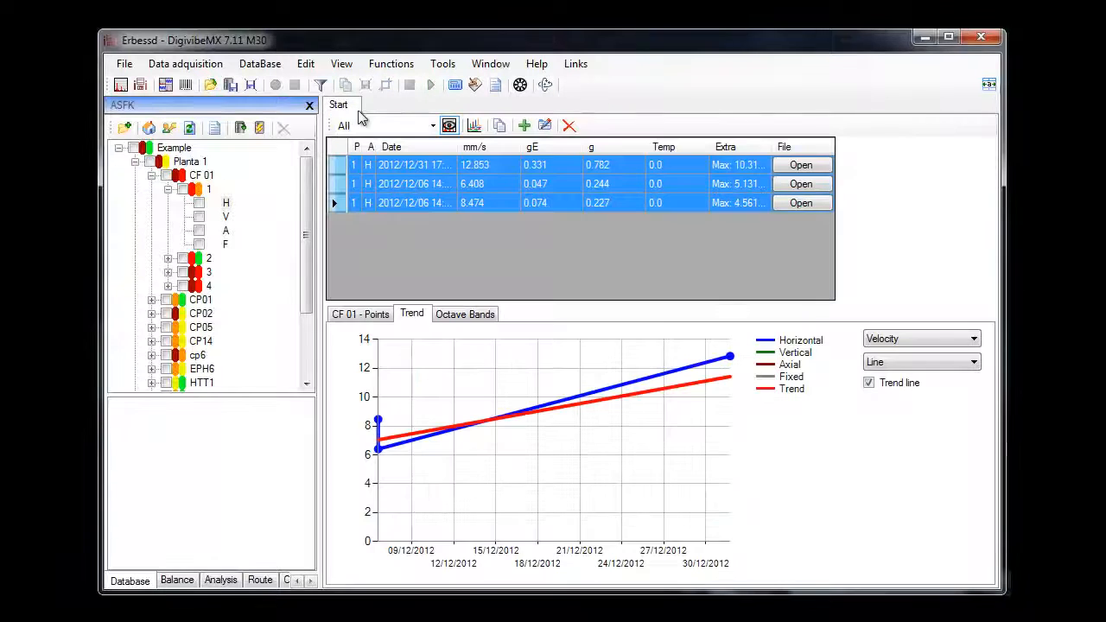
pyautogui.click(498, 127)
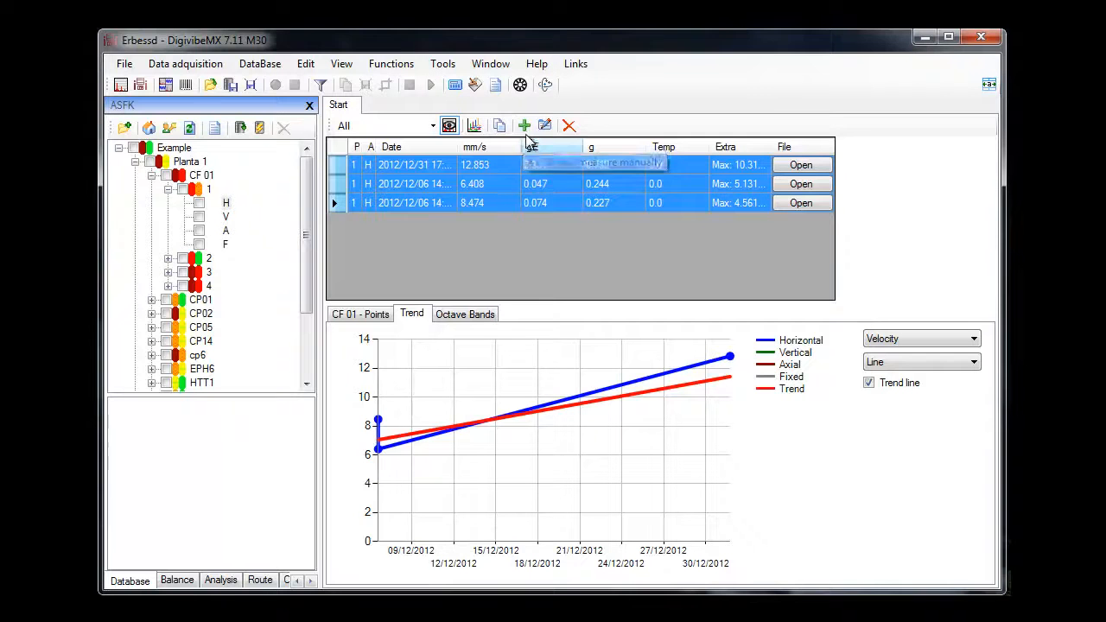
pyautogui.click(442, 184)
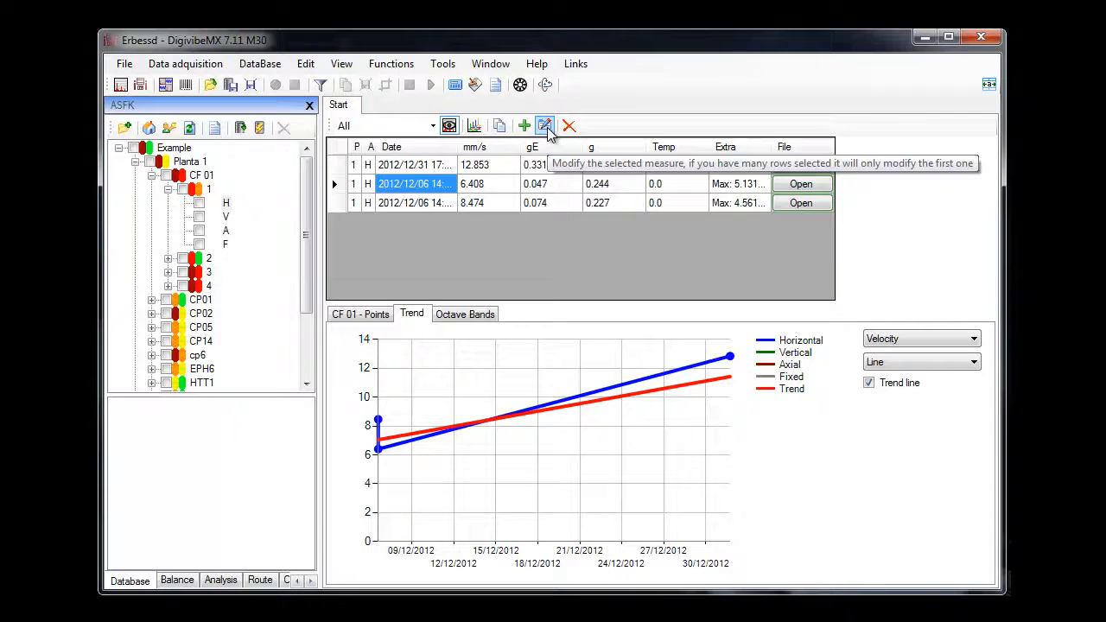
pyautogui.click(536, 184)
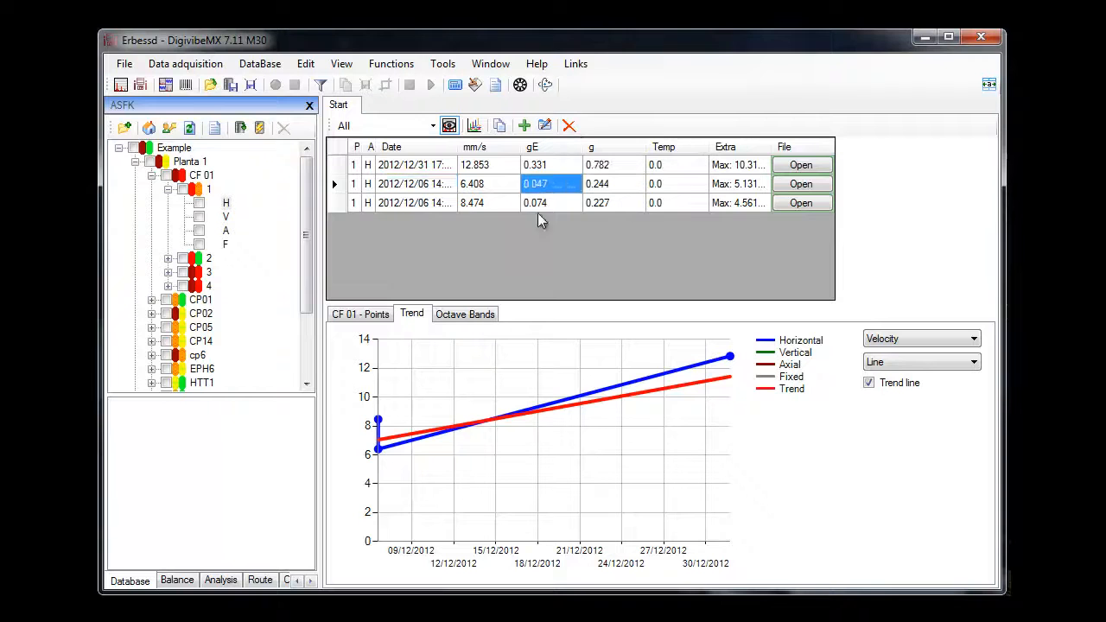
# - Collapse point 1, machine CF 01 and Planta 1 in the database tree
pyautogui.click(169, 189)
pyautogui.click(151, 176)
pyautogui.click(135, 162)
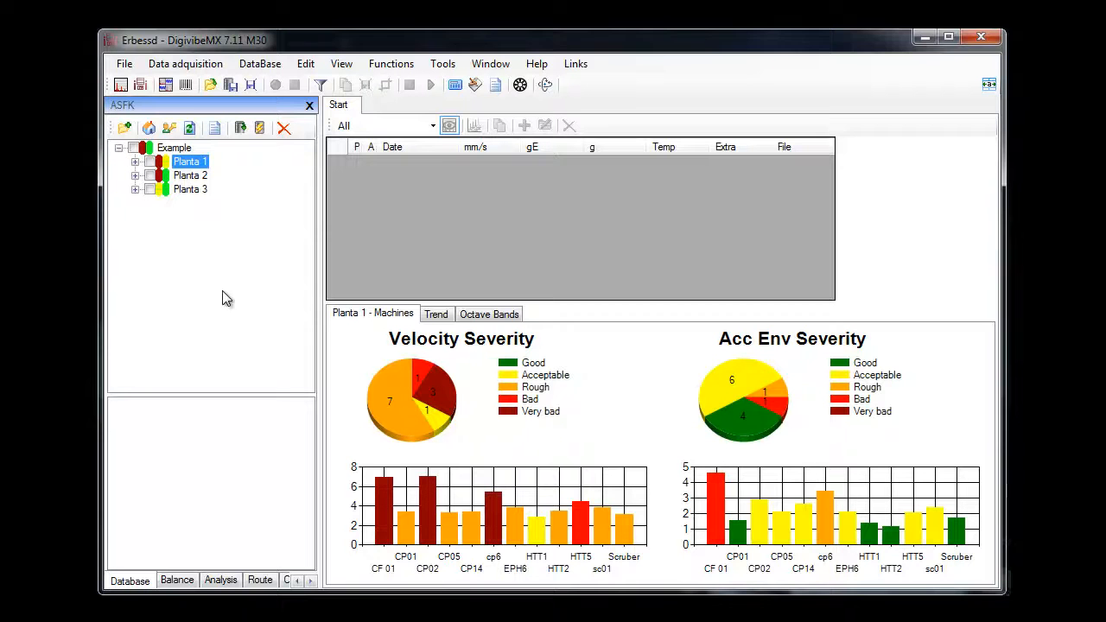
# - Start a new machine with company Example 2, area Area 1 and machine name Machine 1, and load its picture from a file
pyautogui.click(125, 129)
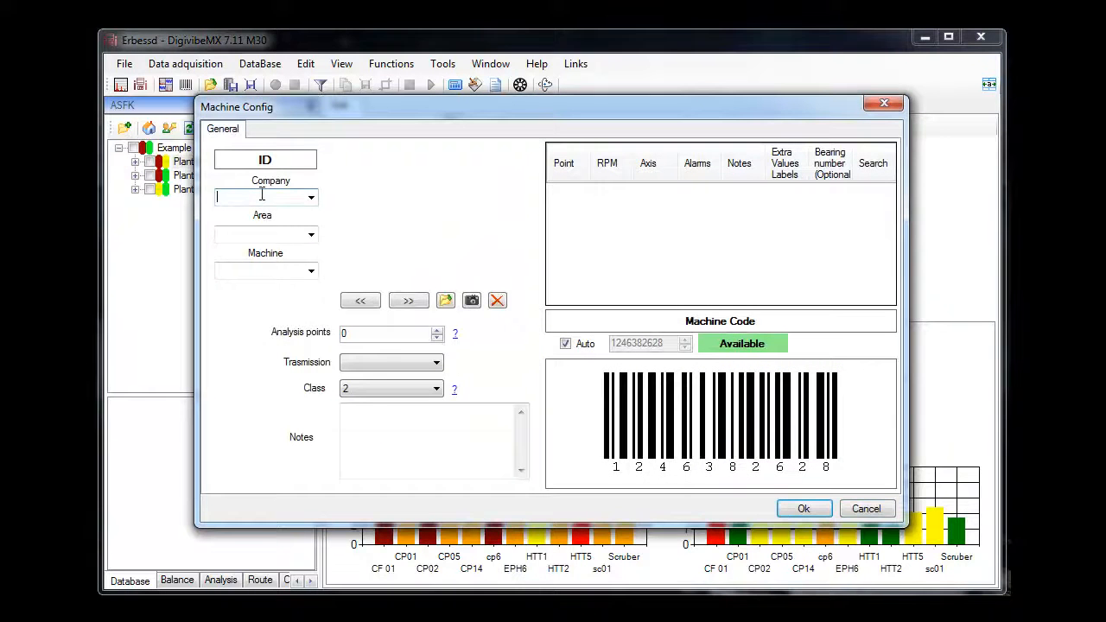
pyautogui.write('Example')
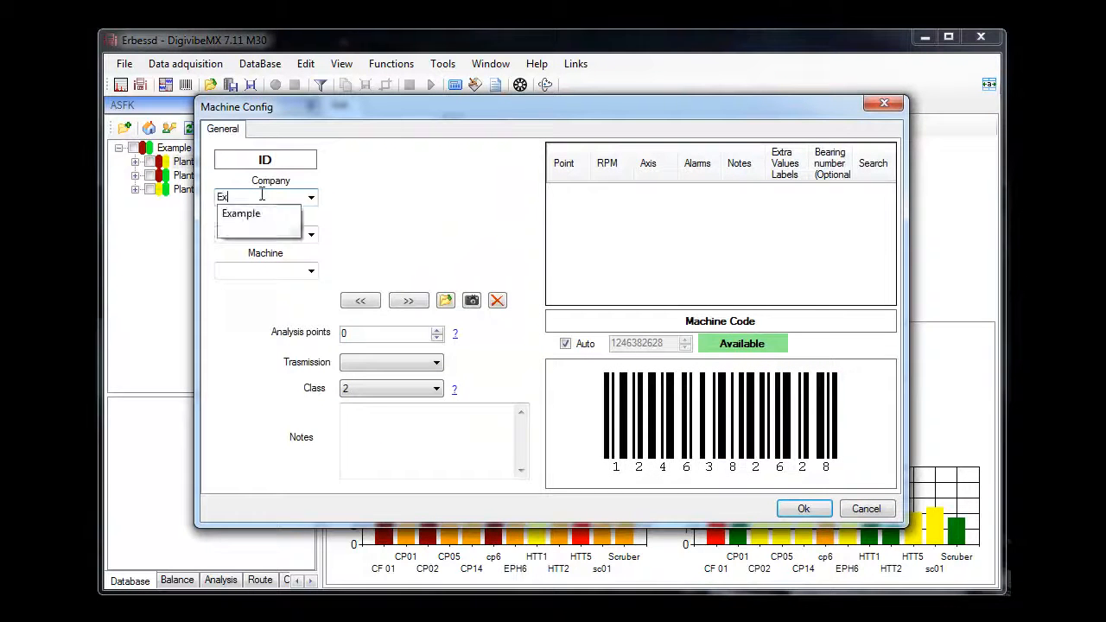
pyautogui.press('Return')
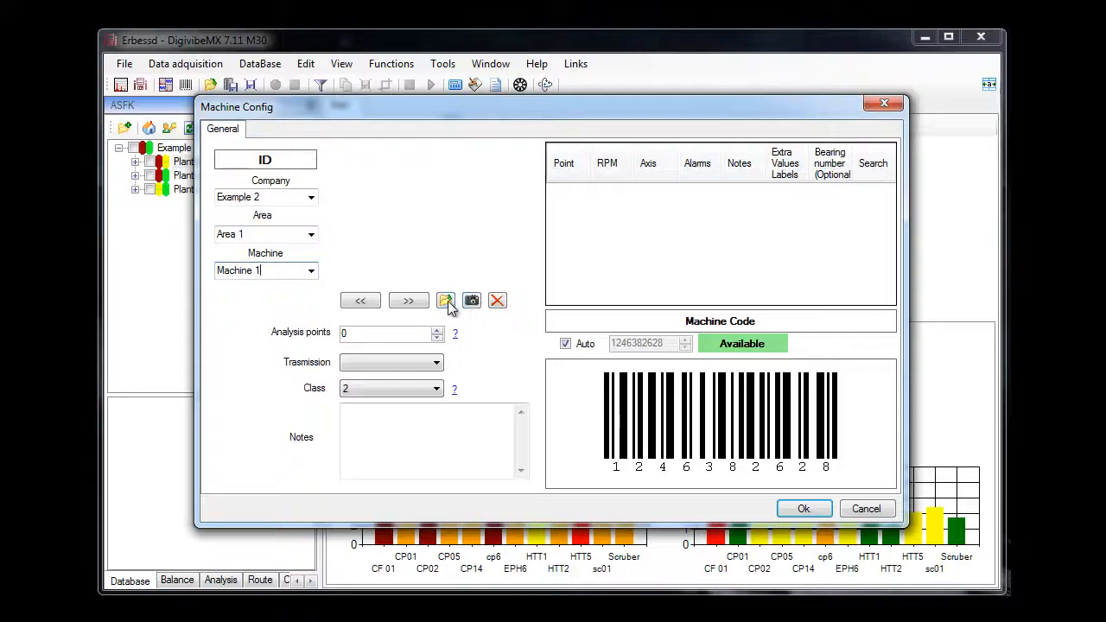
pyautogui.click(446, 300)
pyautogui.doubleClick(466, 308)
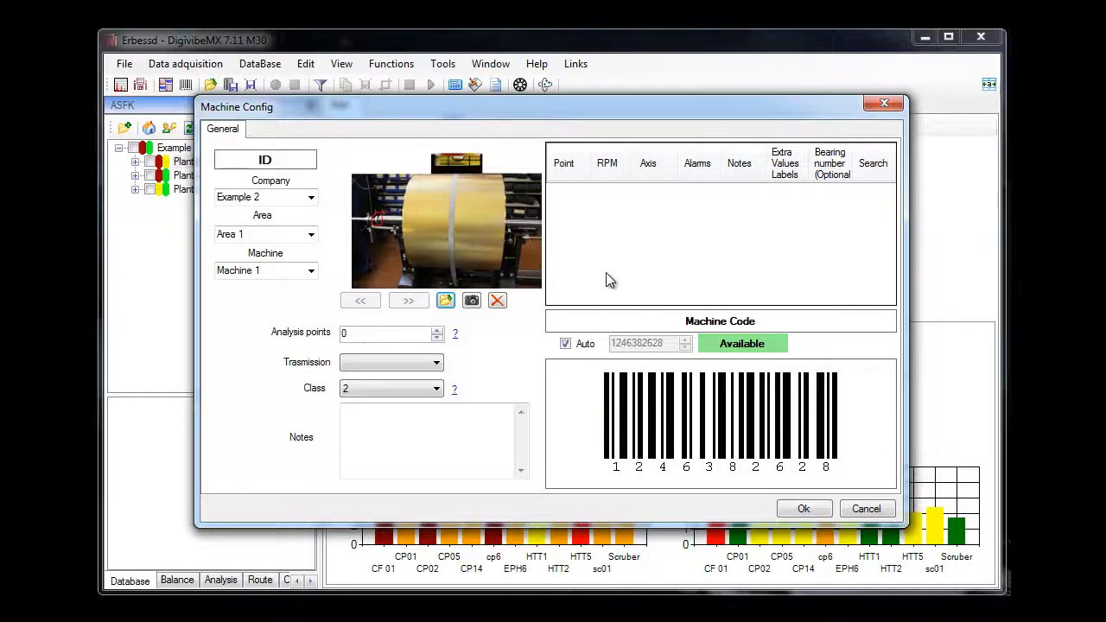
# - Give Machine 1 four analysis points and set its transmission to Belts
pyautogui.click(436, 333)
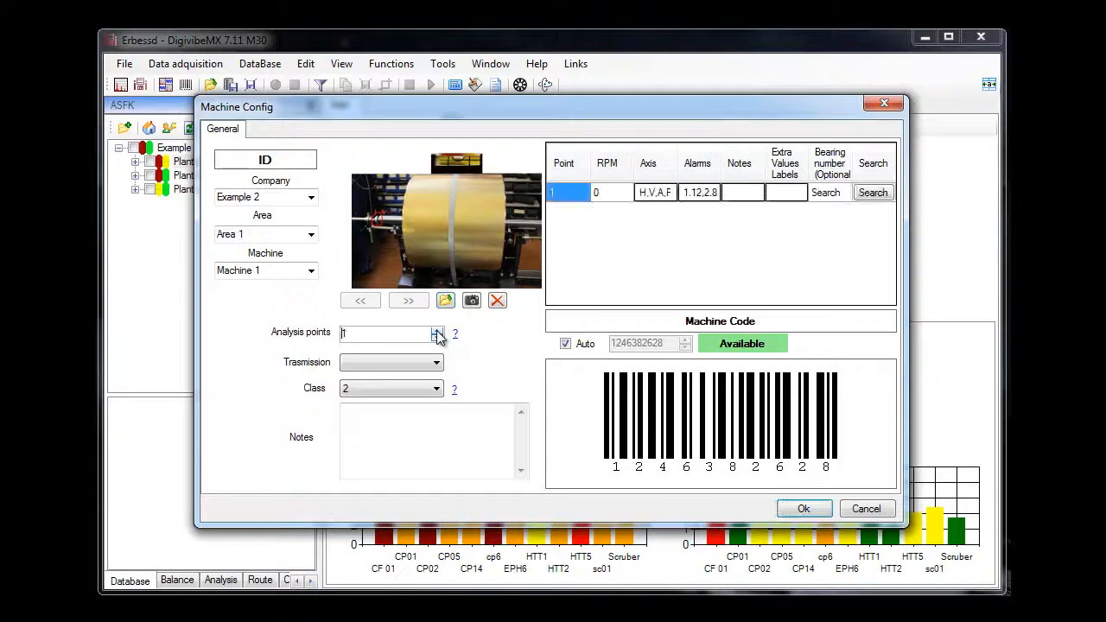
pyautogui.click(436, 332)
pyautogui.click(436, 332)
pyautogui.click(437, 332)
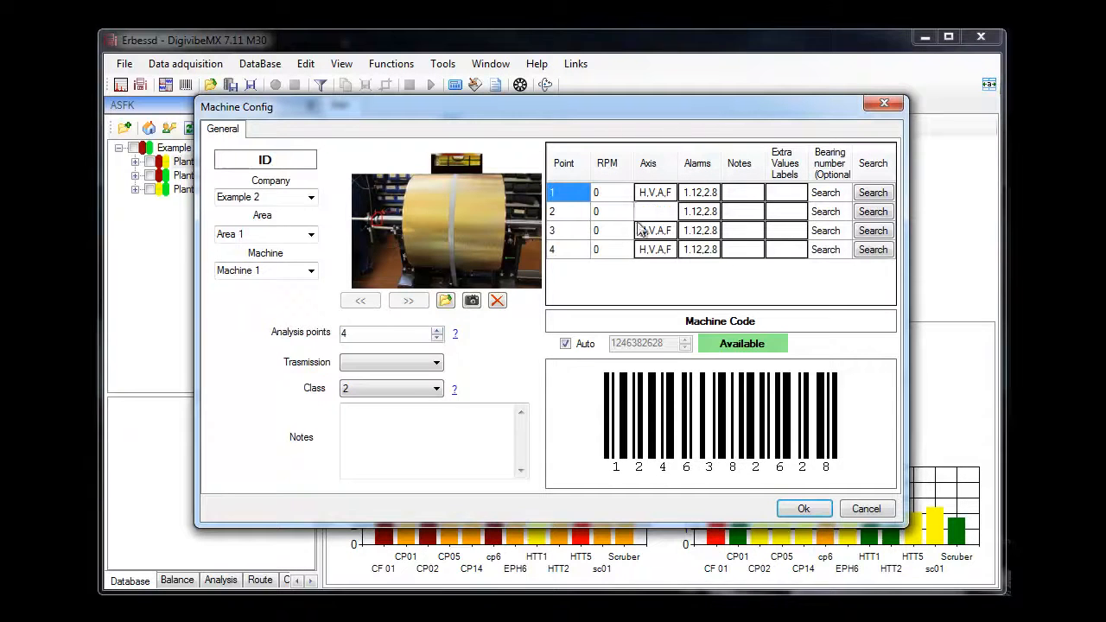
pyautogui.click(429, 364)
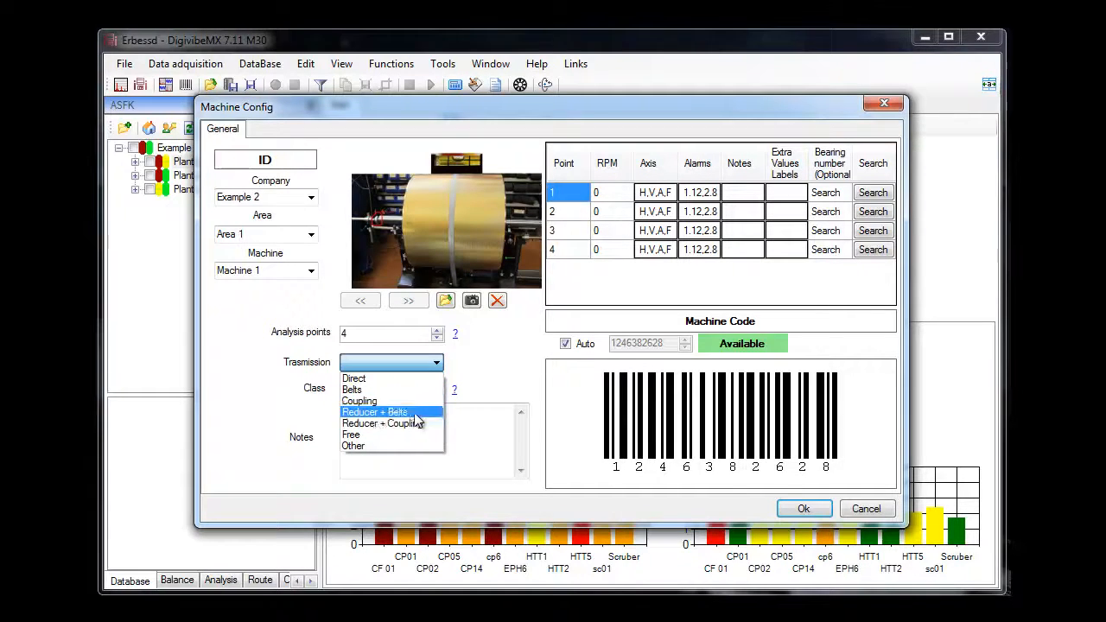
pyautogui.click(395, 391)
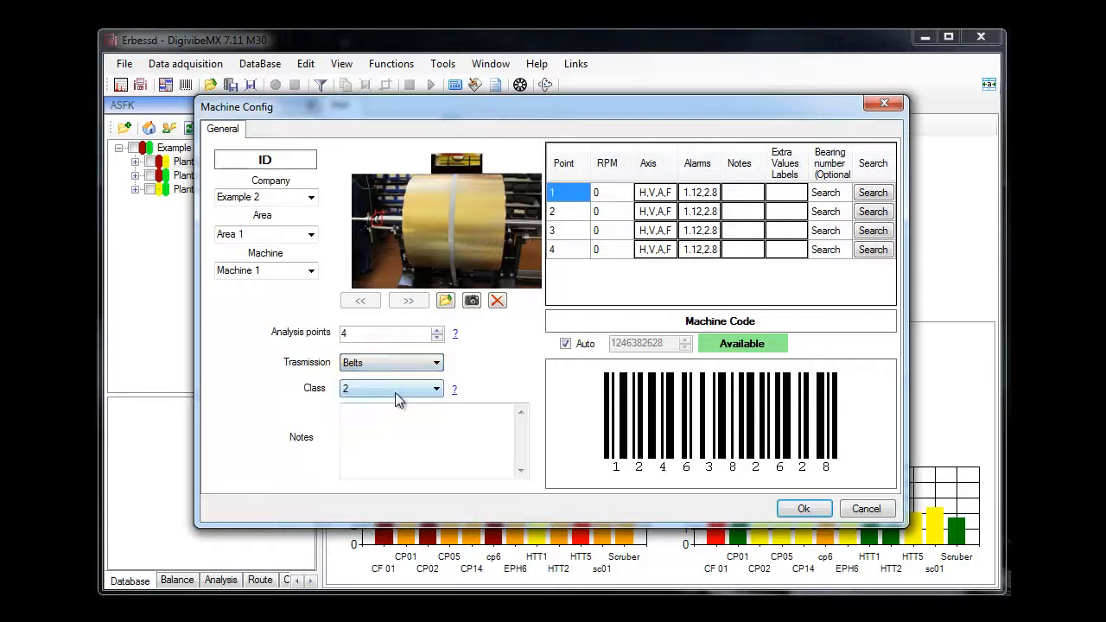
# - View the ISO 10816 vibration severity chart for the machine class and close it
pyautogui.click(455, 391)
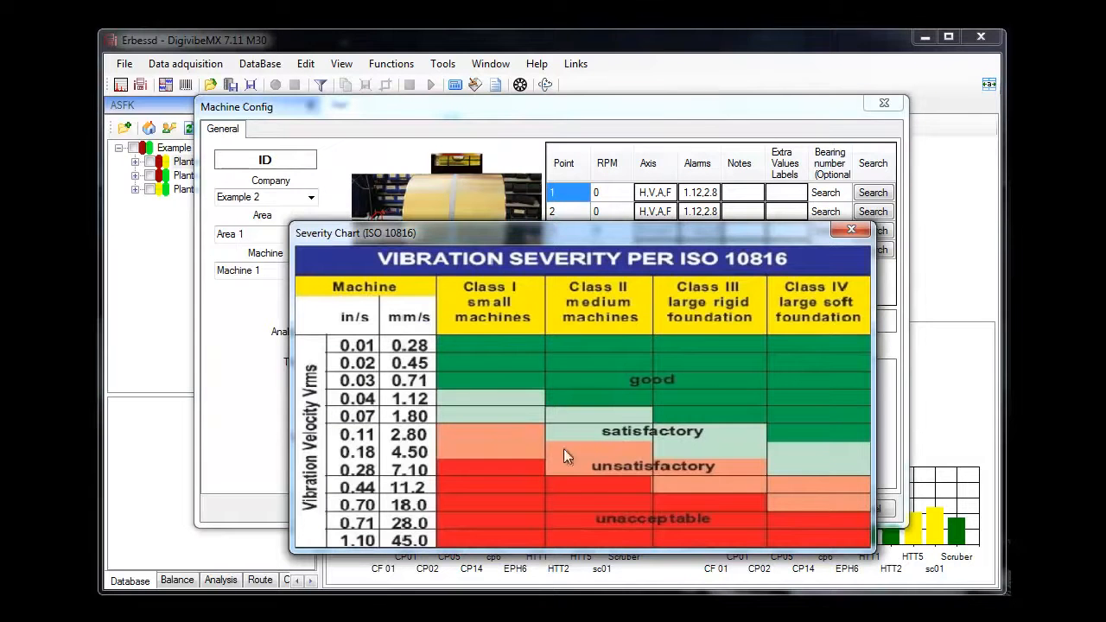
pyautogui.click(848, 230)
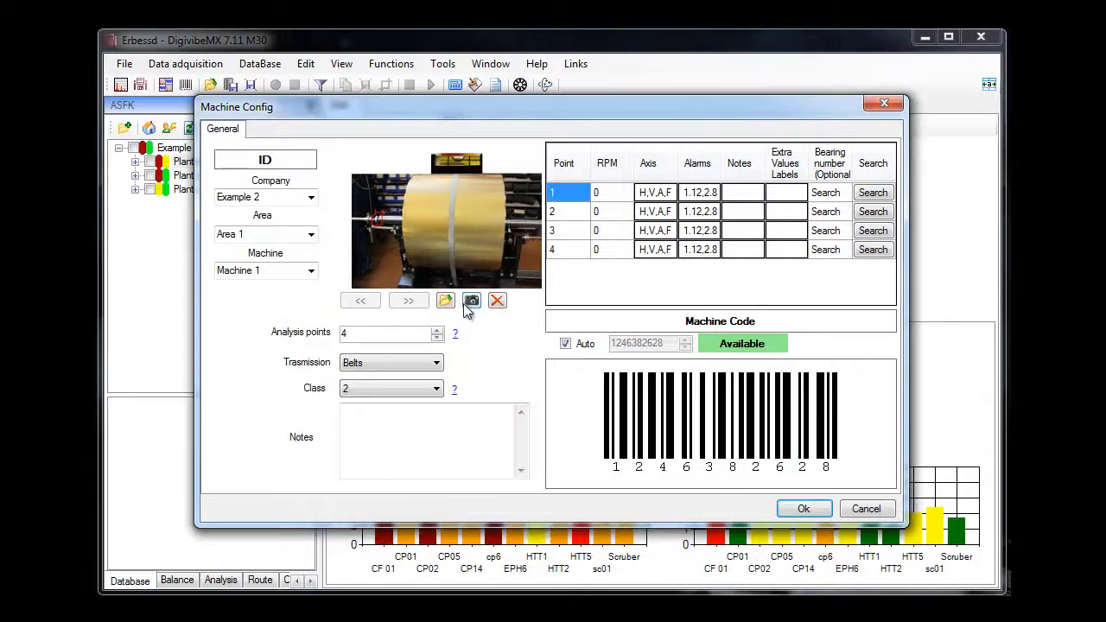
pyautogui.click(472, 301)
# - Set the running speed of Machine 1's analysis points to 1800 RPM
pyautogui.click(608, 195)
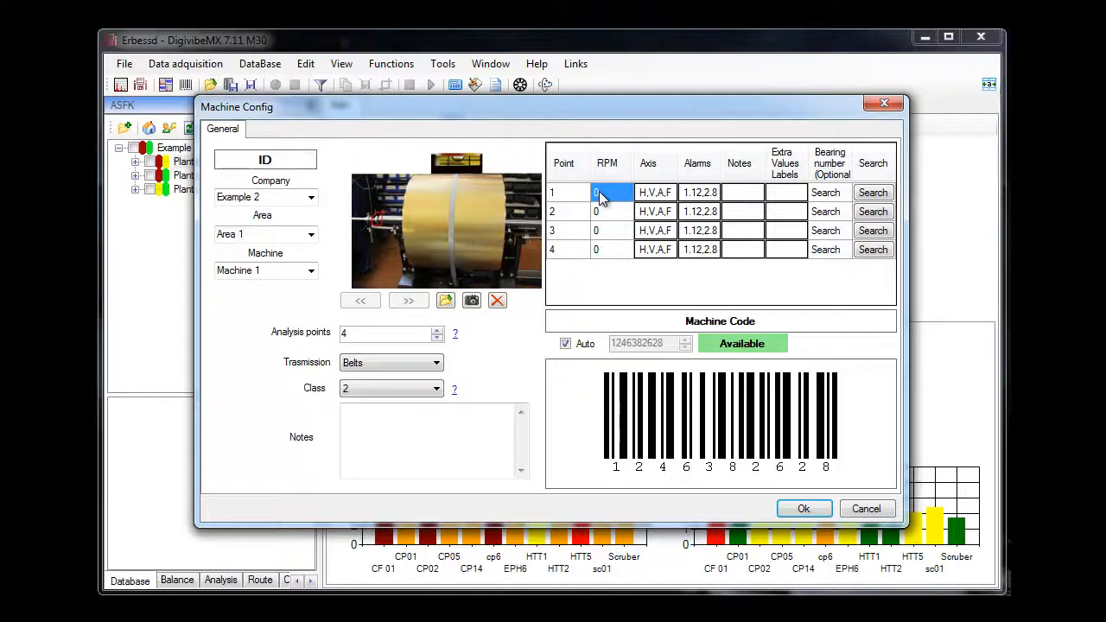
pyautogui.click(599, 191)
pyautogui.write('1800')
pyautogui.click(603, 212)
# - Remove the Reference Point axis from points 1 and 2, keeping Horizontal, Vertical and Axial
pyautogui.click(650, 192)
pyautogui.click(649, 191)
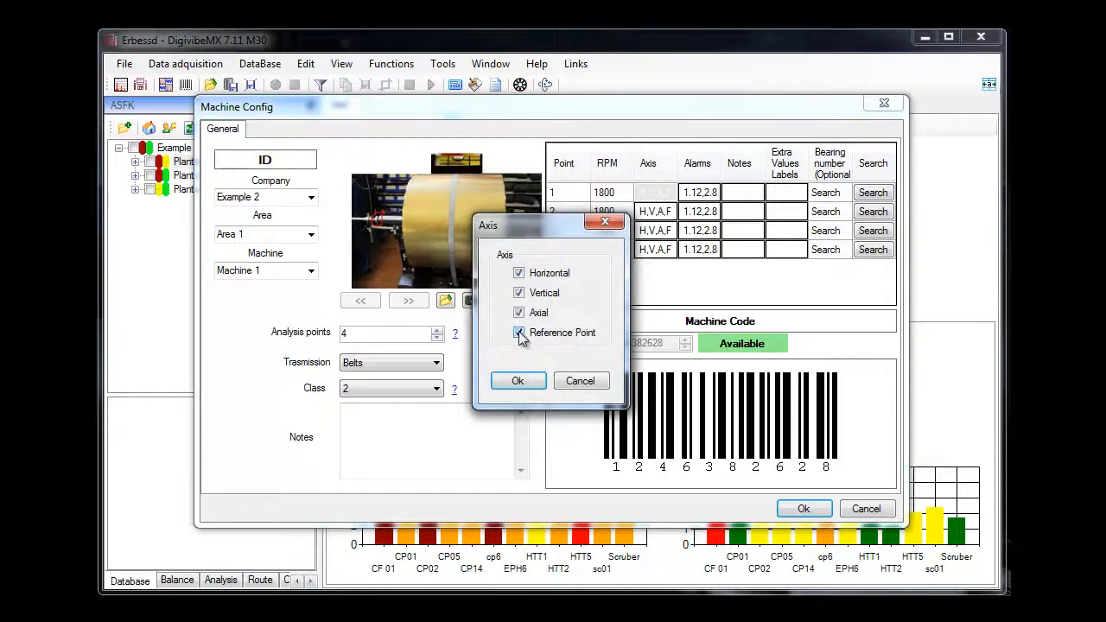
pyautogui.click(518, 381)
pyautogui.click(654, 211)
pyautogui.click(655, 211)
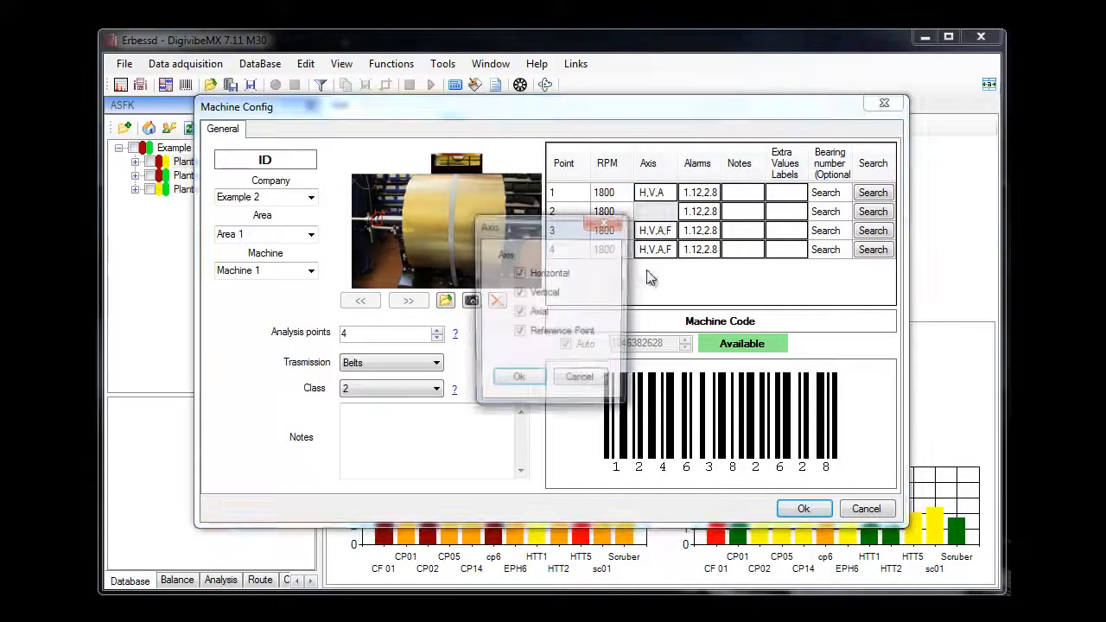
pyautogui.click(519, 333)
pyautogui.click(518, 380)
# - Remove the Reference Point axis from points 3 and 4, keeping Horizontal, Vertical and Axial
pyautogui.click(654, 230)
pyautogui.click(654, 230)
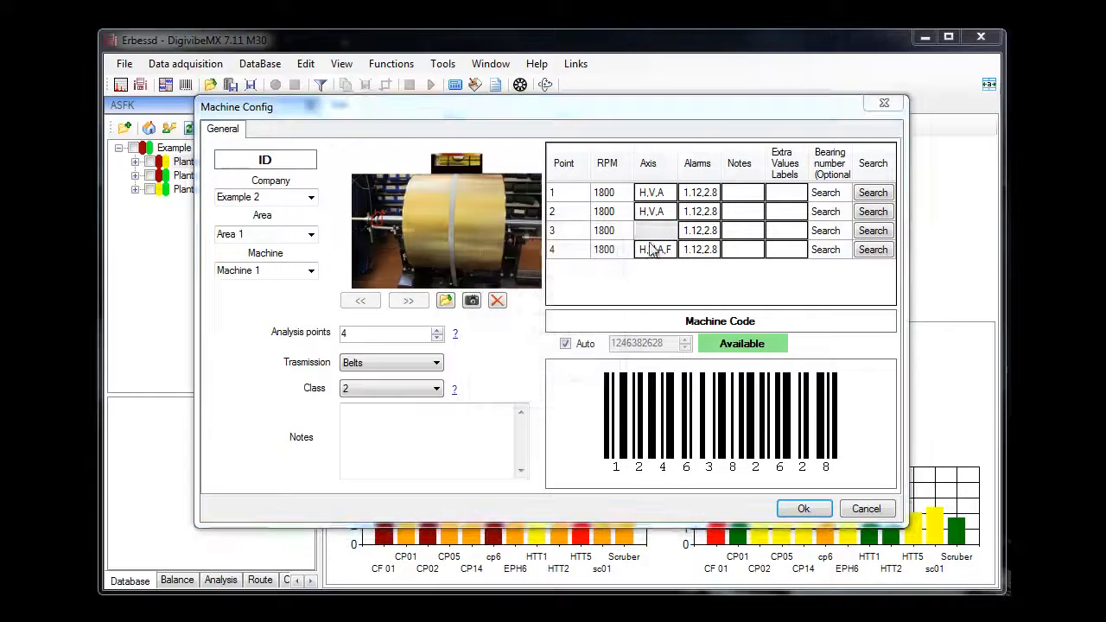
pyautogui.click(520, 333)
pyautogui.click(518, 381)
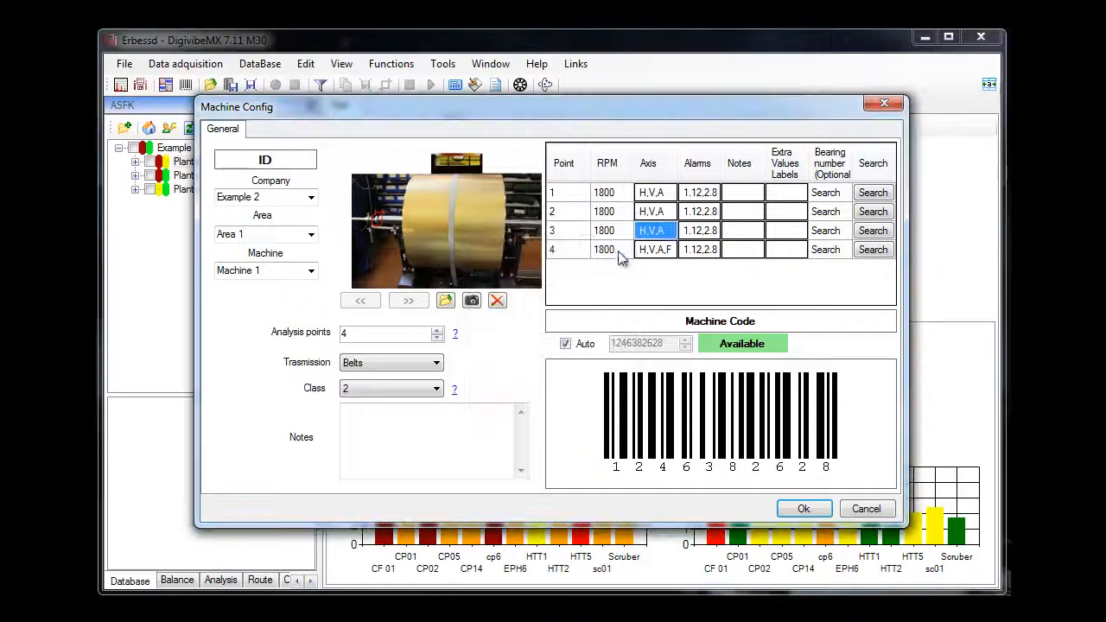
pyautogui.click(654, 250)
pyautogui.click(654, 251)
pyautogui.click(519, 332)
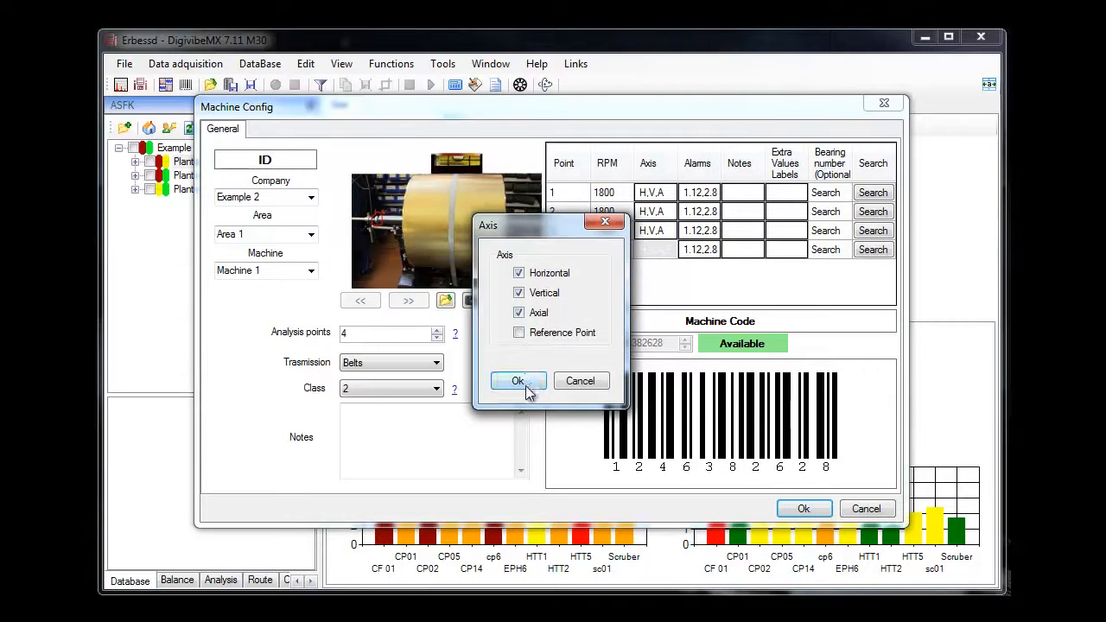
pyautogui.click(542, 381)
# - Open point 1's alarm limits, try other velocity classes and set the class to 2
pyautogui.click(700, 192)
pyautogui.click(700, 192)
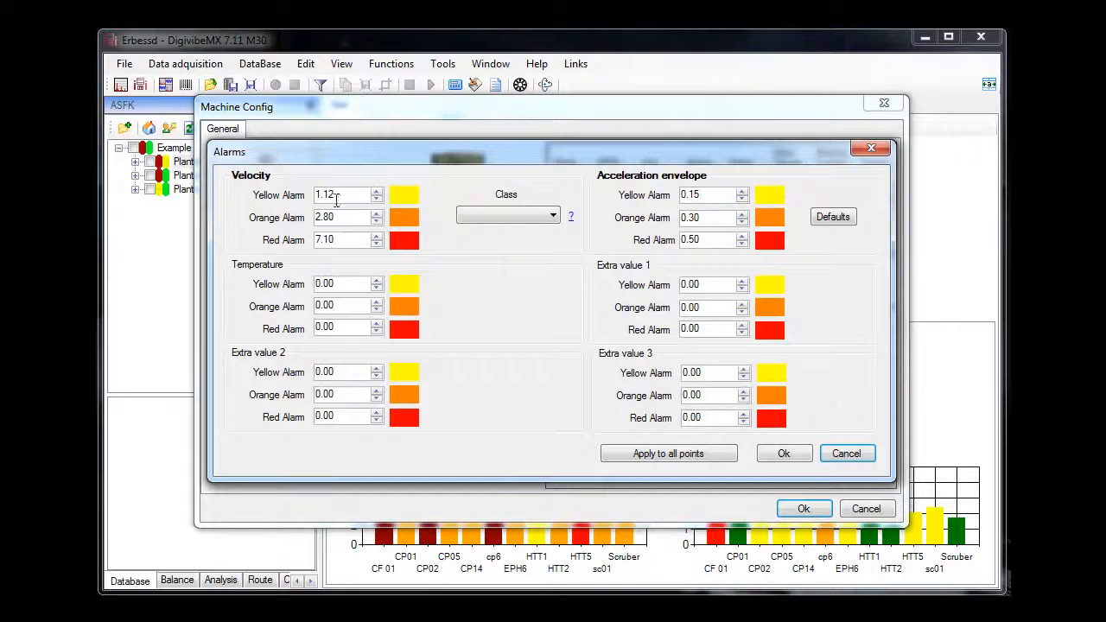
pyautogui.moveTo(336, 198); pyautogui.dragTo(309, 217)
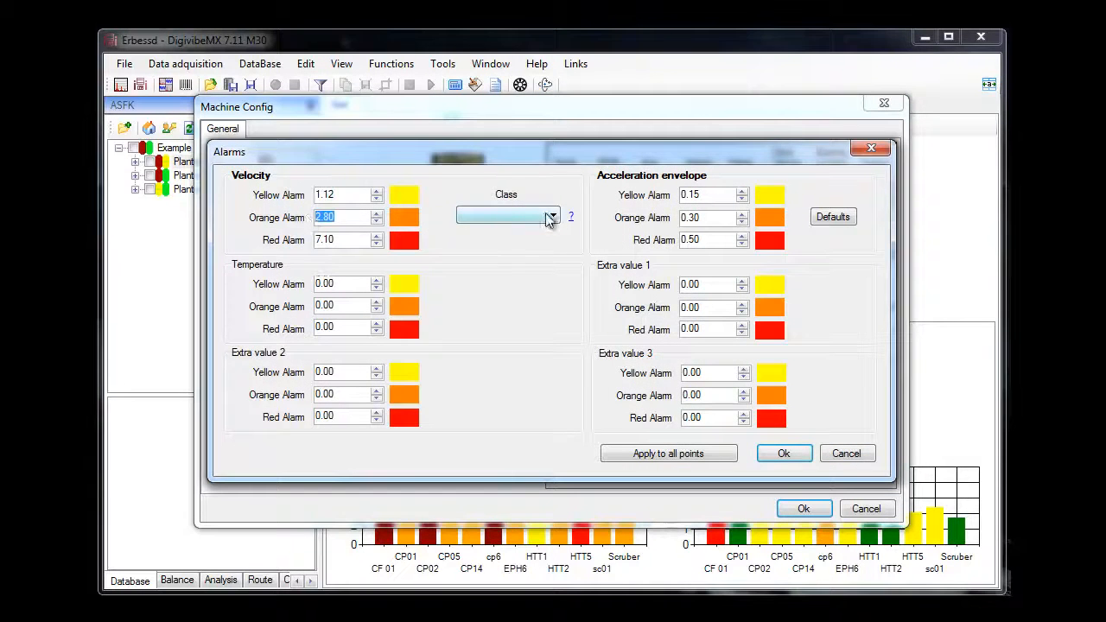
pyautogui.click(552, 216)
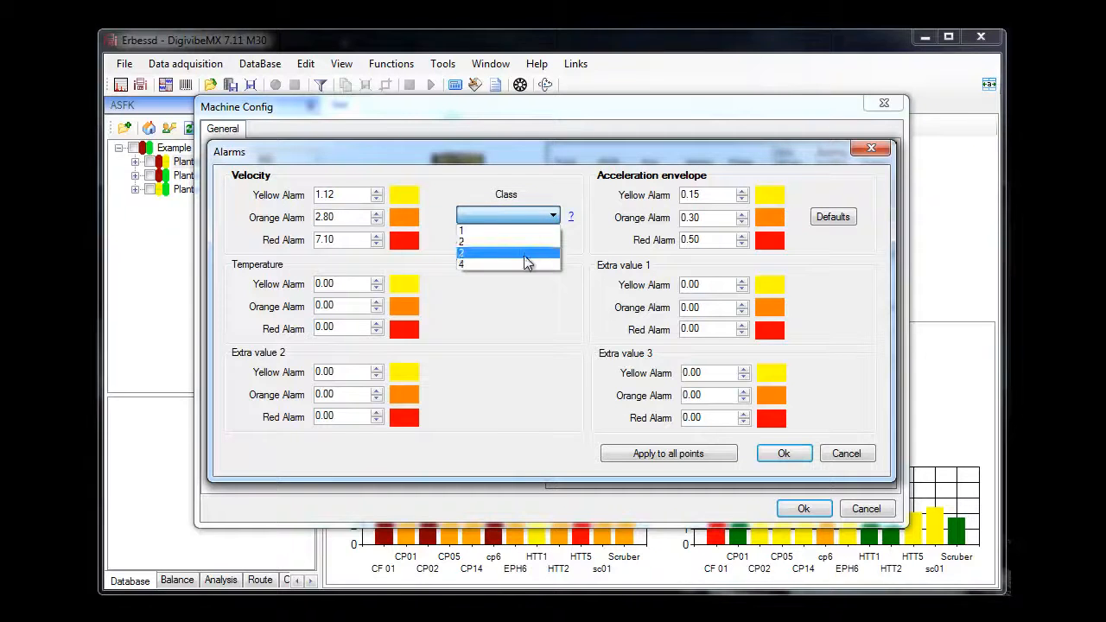
pyautogui.click(527, 255)
pyautogui.click(553, 216)
pyautogui.click(515, 261)
pyautogui.click(510, 217)
pyautogui.click(514, 247)
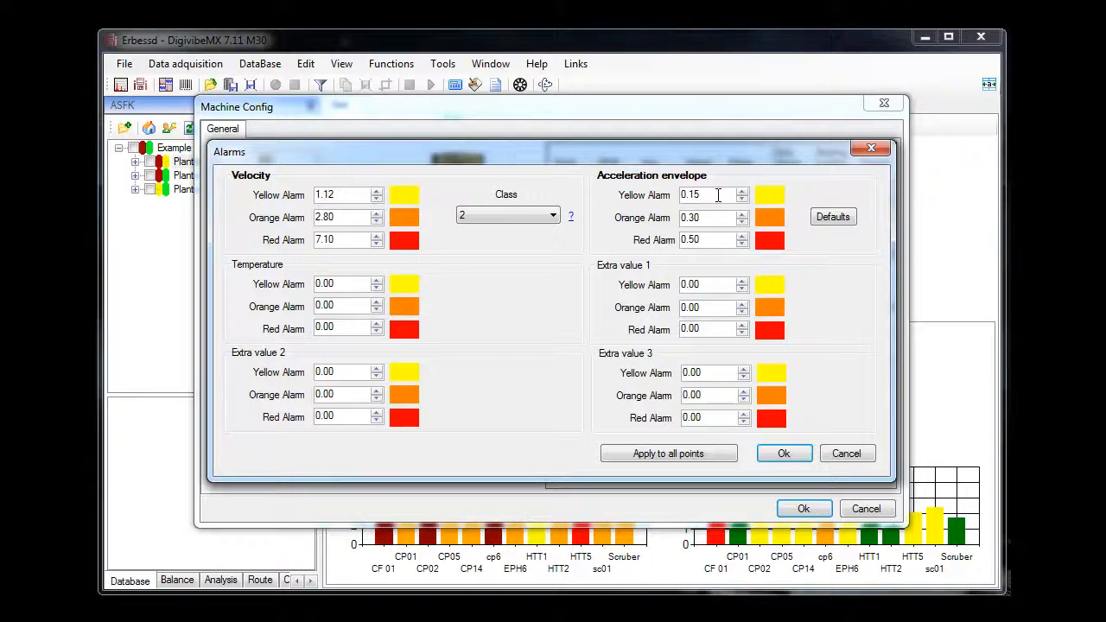
# - Go through point 1's acceleration envelope alarm limits and accept the alarm settings
pyautogui.press('Tab')
pyautogui.moveTo(718, 241); pyautogui.dragTo(689, 235)
pyautogui.click(715, 218)
pyautogui.doubleClick(706, 240)
pyautogui.click(784, 452)
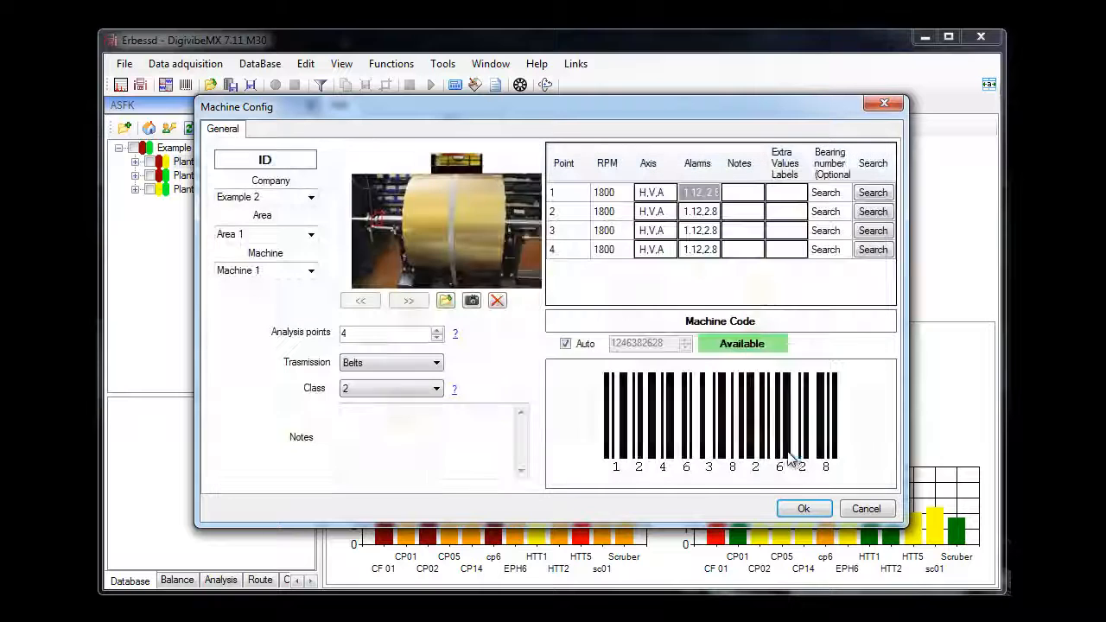
# - Add the note "Measure temperature in this point" to point 1
pyautogui.click(743, 191)
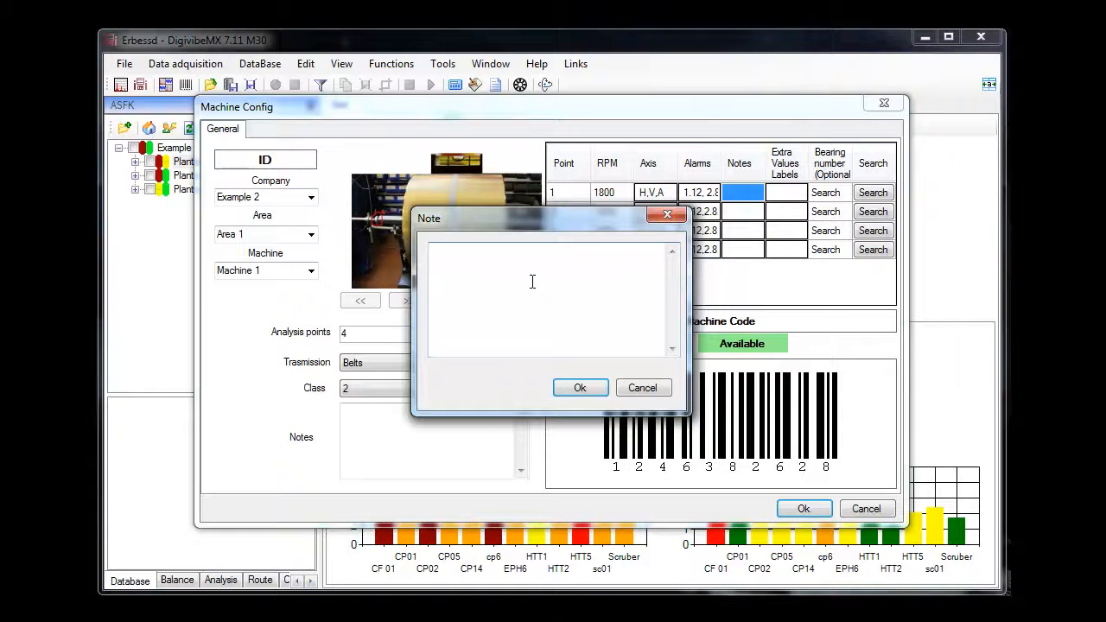
pyautogui.write('Measure temperature in this point')
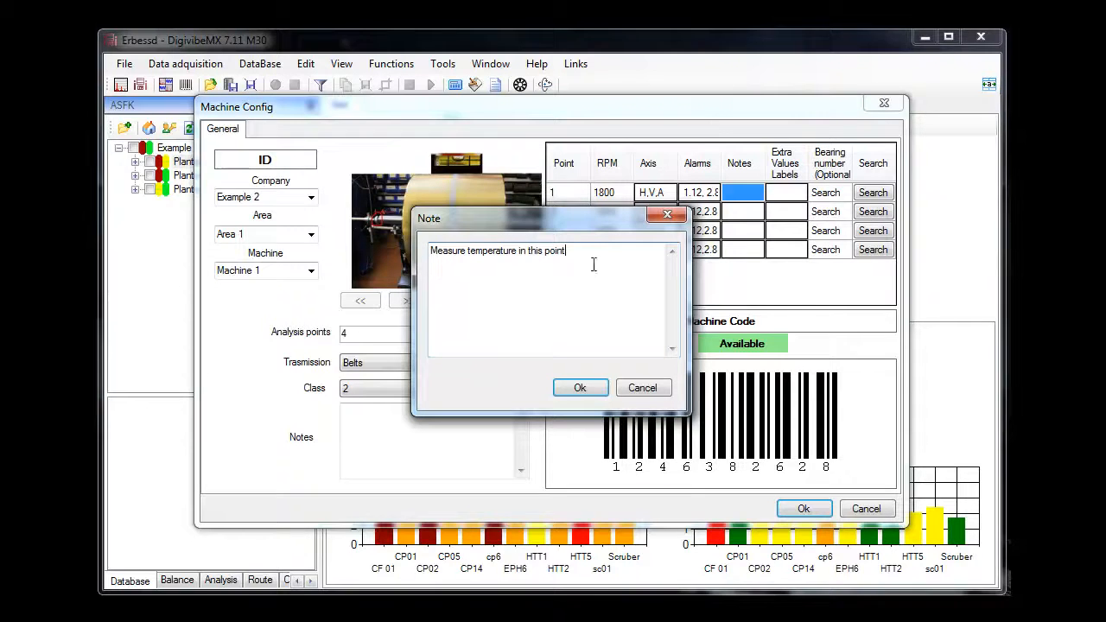
pyautogui.click(580, 388)
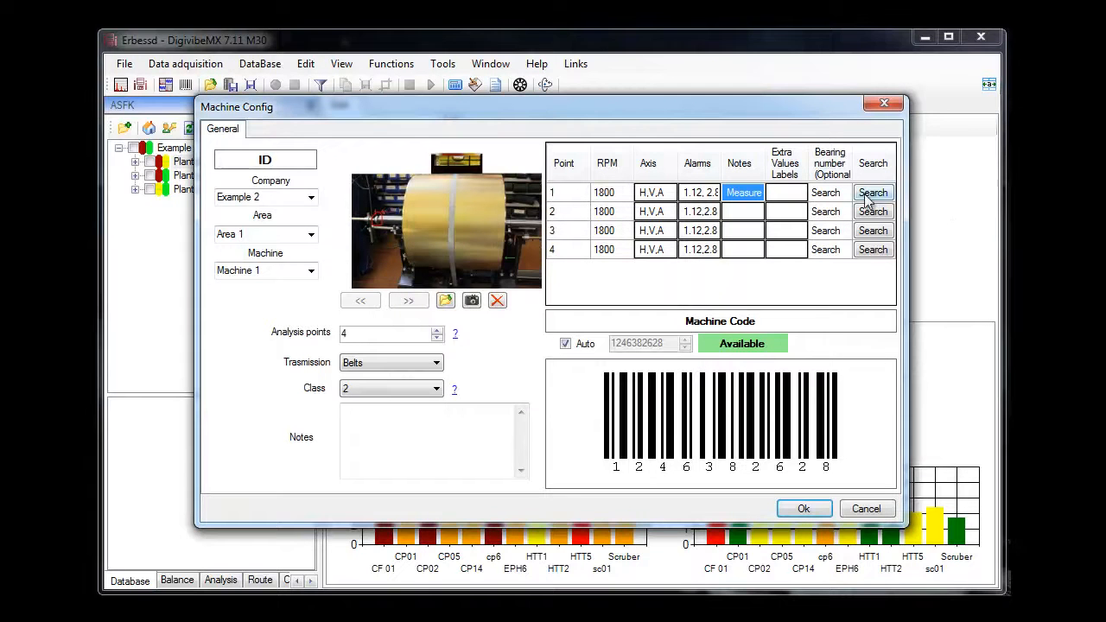
pyautogui.click(792, 196)
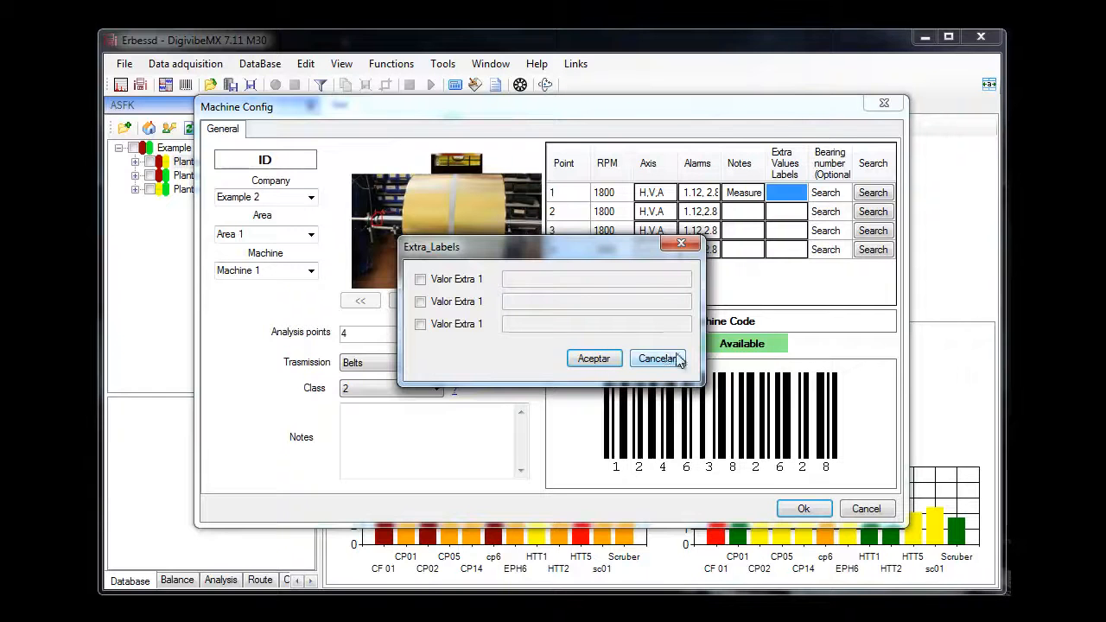
pyautogui.click(420, 279)
pyautogui.click(570, 279)
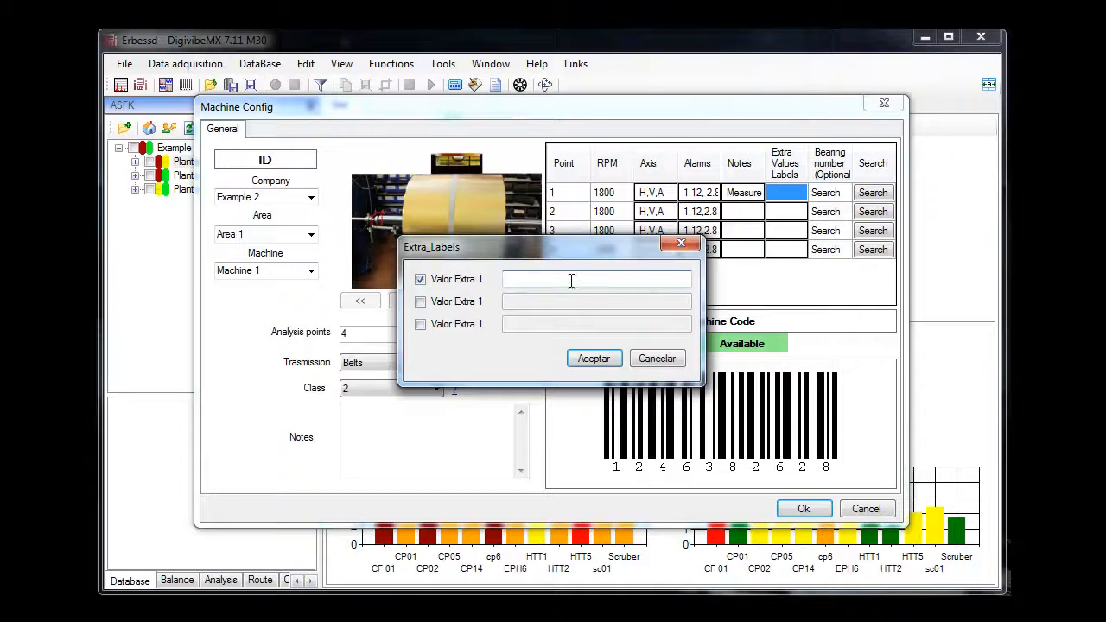
pyautogui.click(420, 280)
pyautogui.click(670, 365)
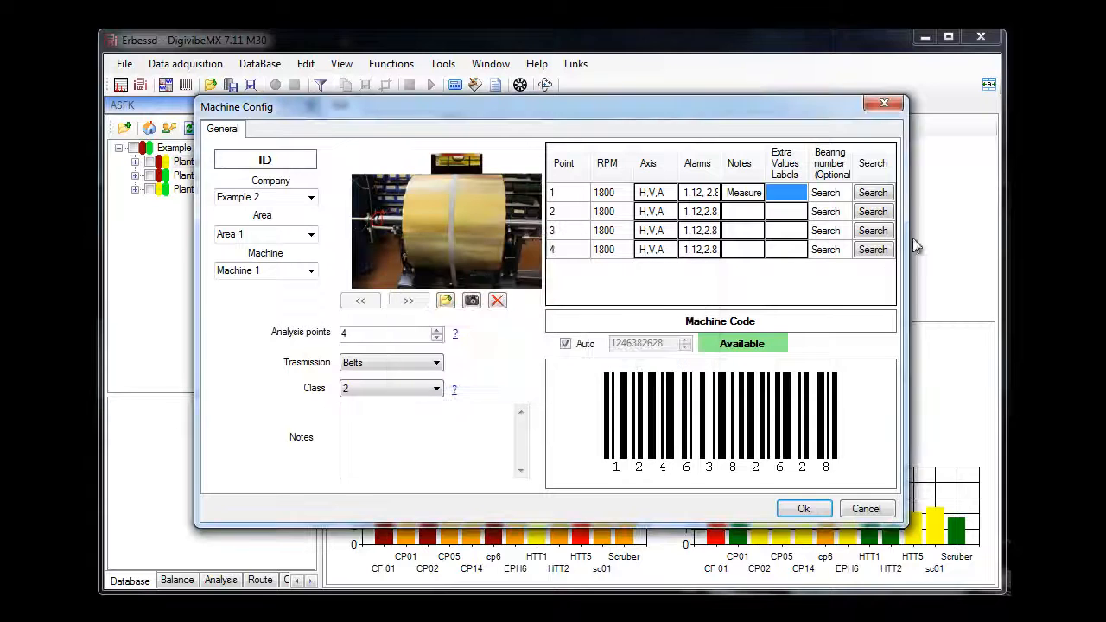
# - Search the bearing database for 6206 and assign bearing 6206-2Z to point 1
pyautogui.click(830, 195)
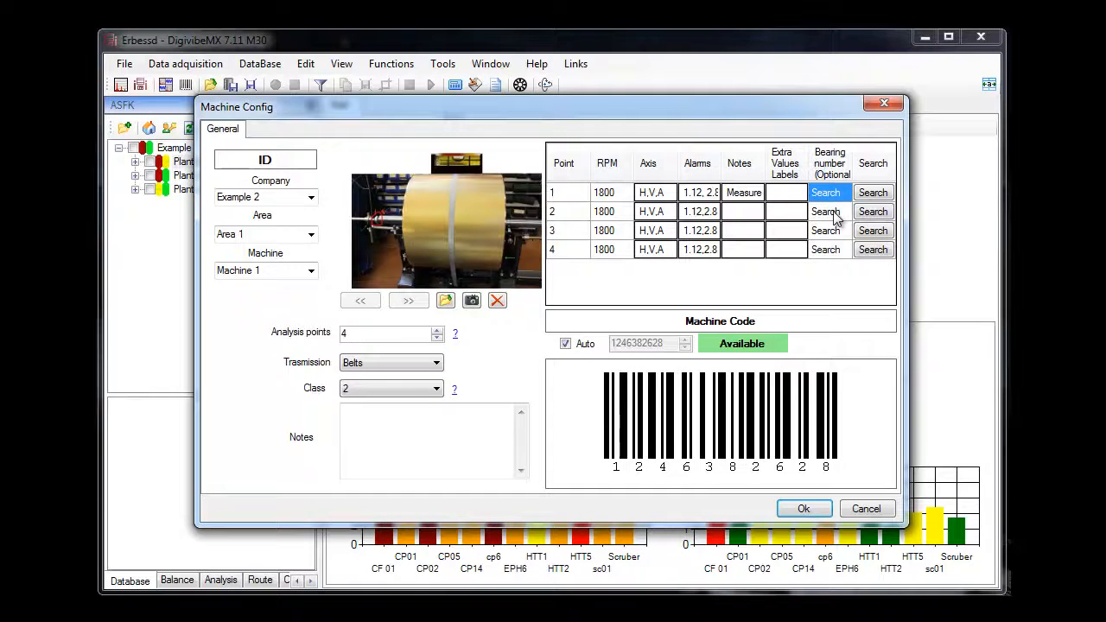
pyautogui.write('600')
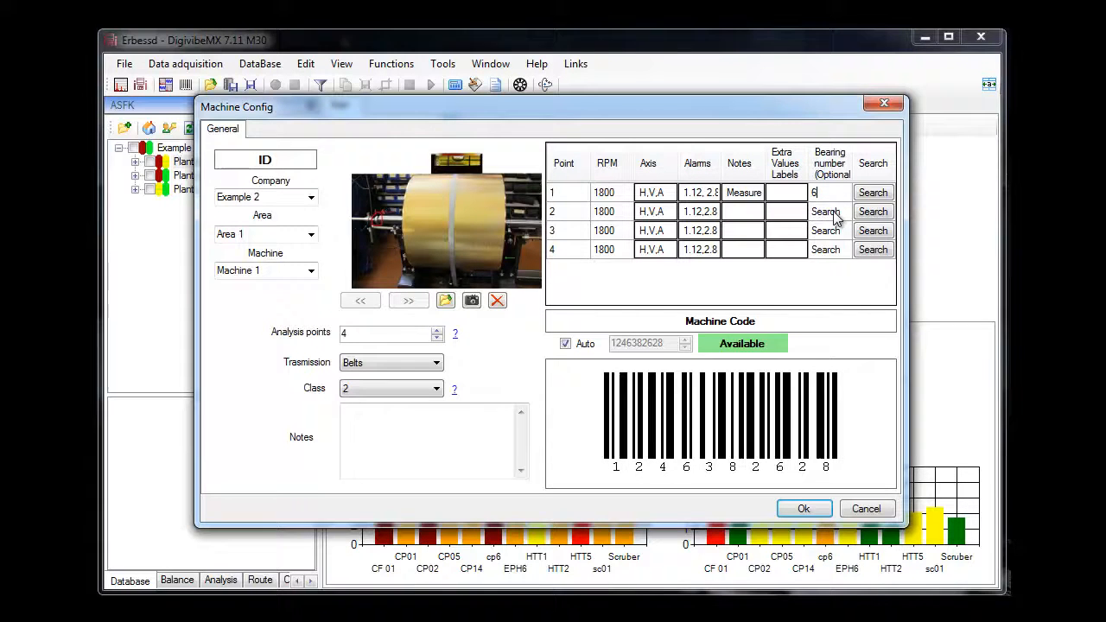
pyautogui.click(878, 195)
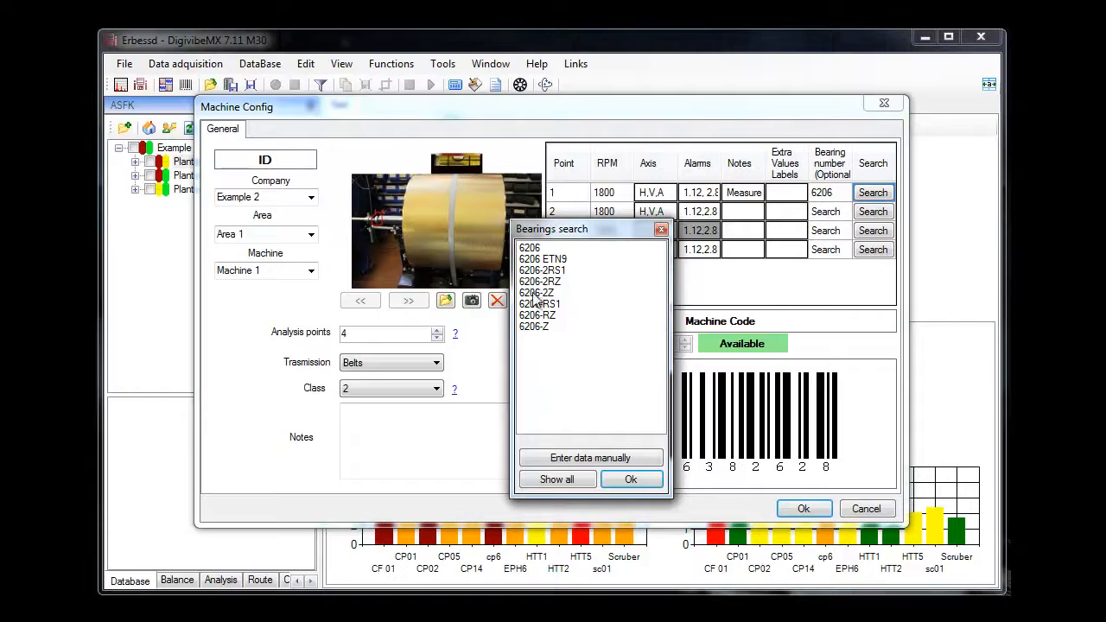
pyautogui.doubleClick(536, 294)
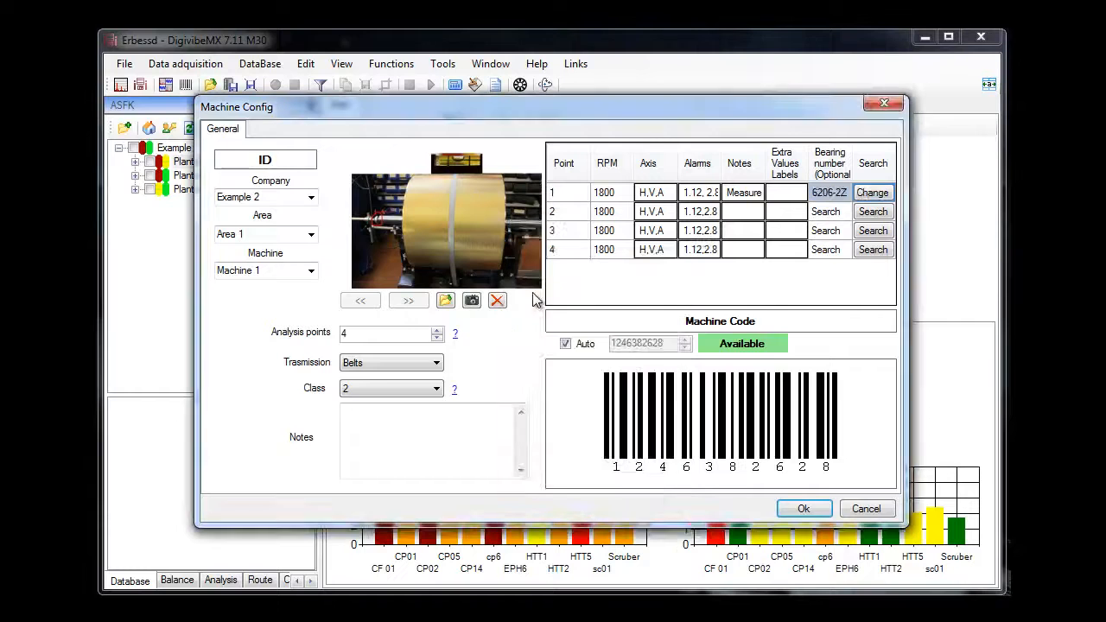
pyautogui.click(828, 213)
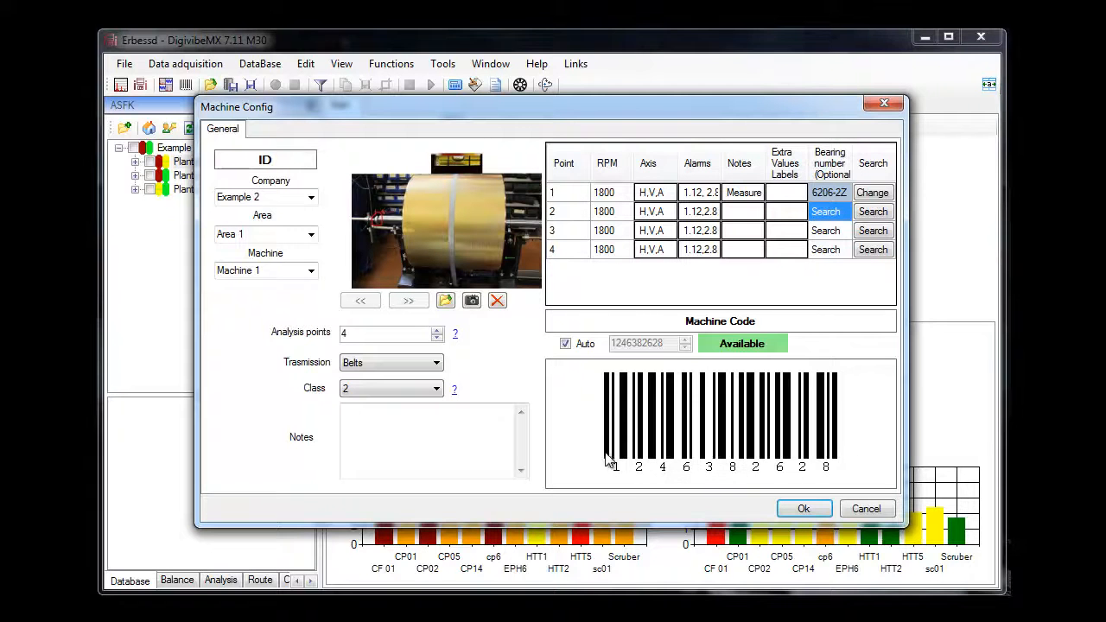
pyautogui.click(566, 343)
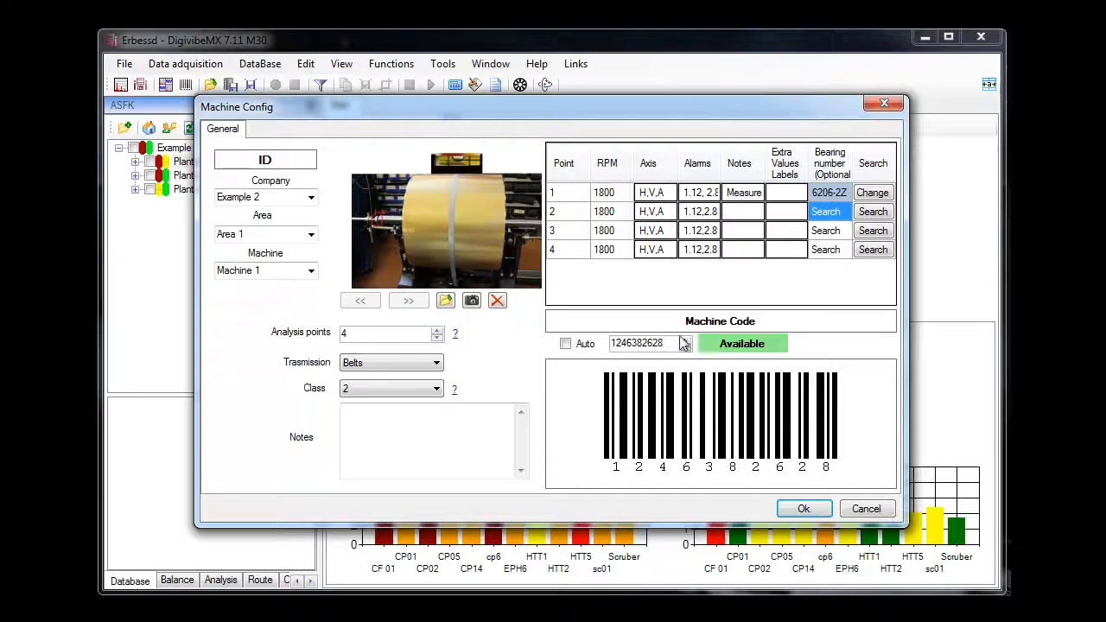
pyautogui.click(683, 339)
pyautogui.click(684, 339)
pyautogui.click(684, 339)
pyautogui.click(683, 340)
pyautogui.click(684, 339)
pyautogui.click(683, 340)
pyautogui.click(684, 339)
pyautogui.click(683, 340)
pyautogui.click(683, 340)
pyautogui.click(685, 347)
pyautogui.click(685, 347)
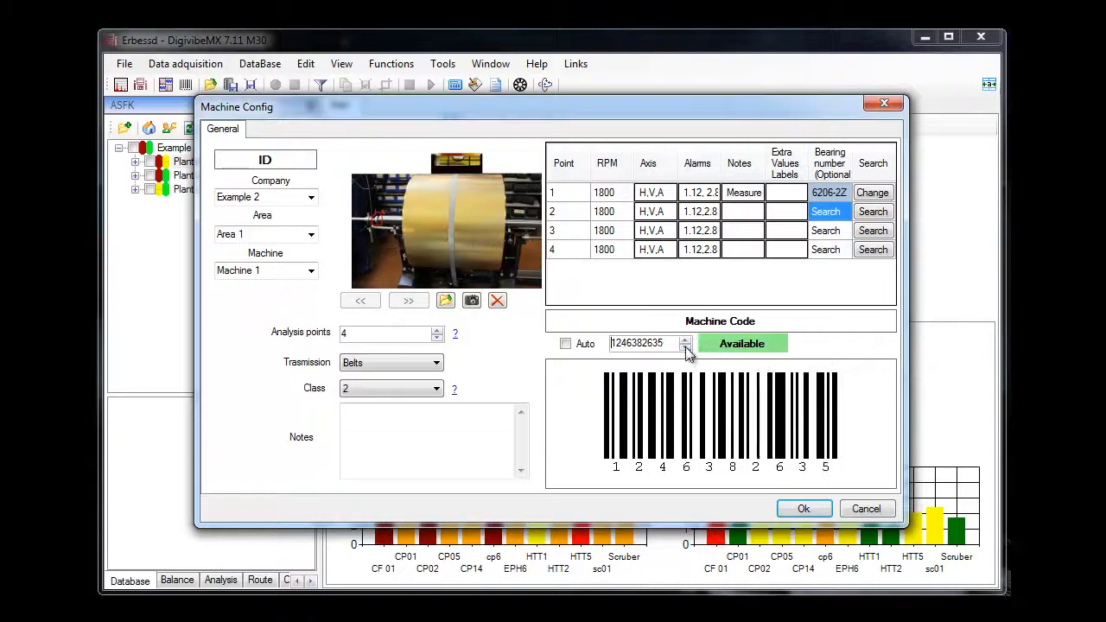
pyautogui.click(566, 343)
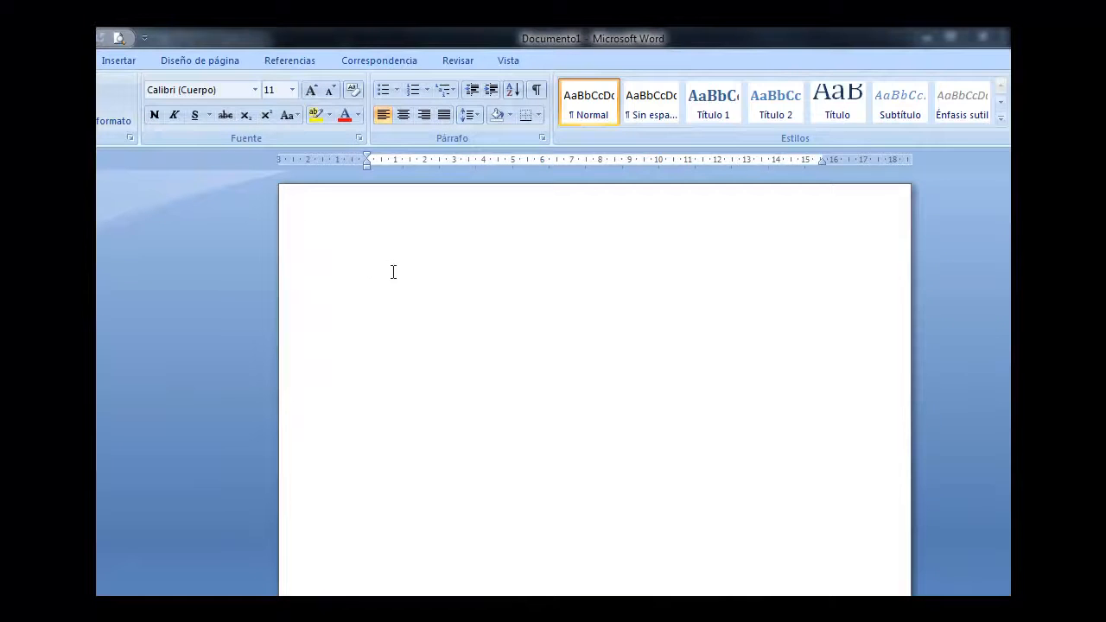
# - Switch to Microsoft Word and paste the machine's barcode into the blank document
pyautogui.rightClick(392, 272)
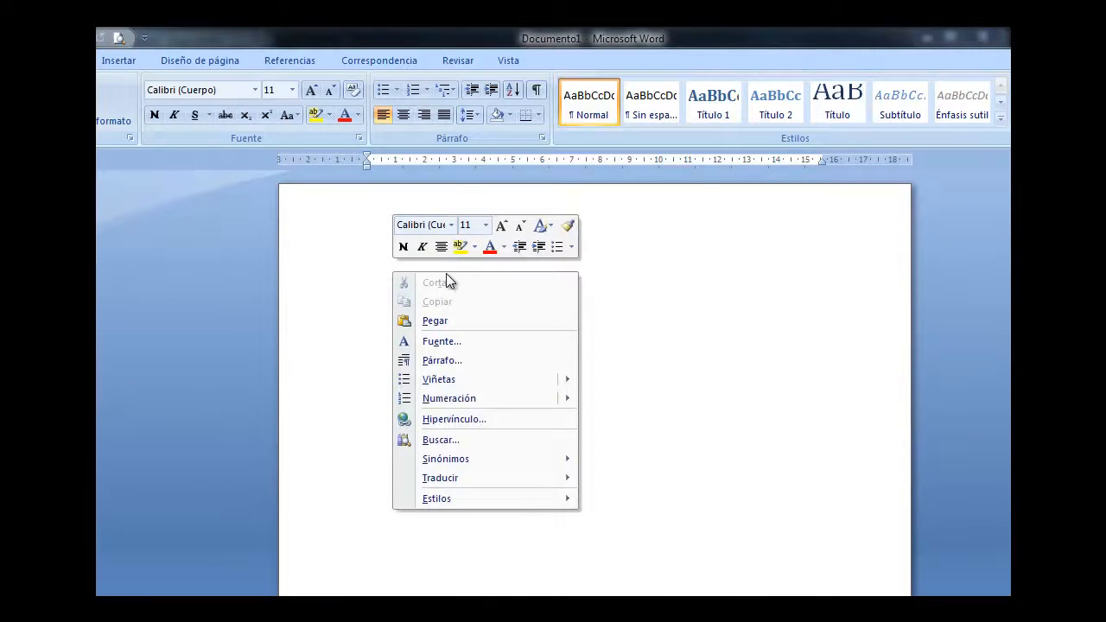
pyautogui.click(449, 319)
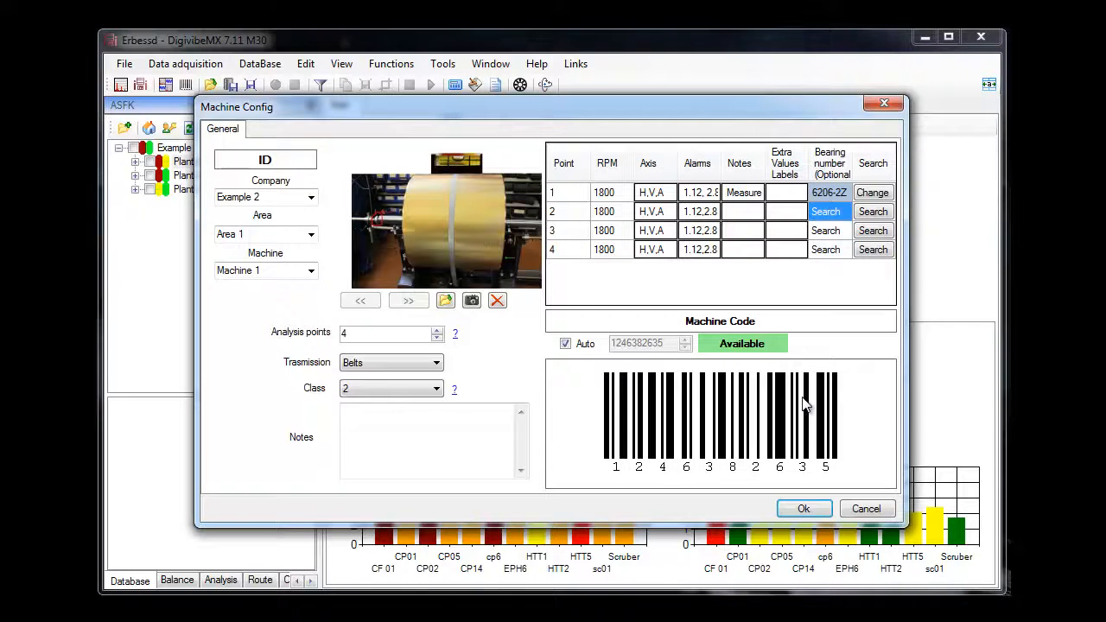
# - Accept the machine configuration in DigivibeMX and view the area charts of Example and Example 2
pyautogui.click(804, 507)
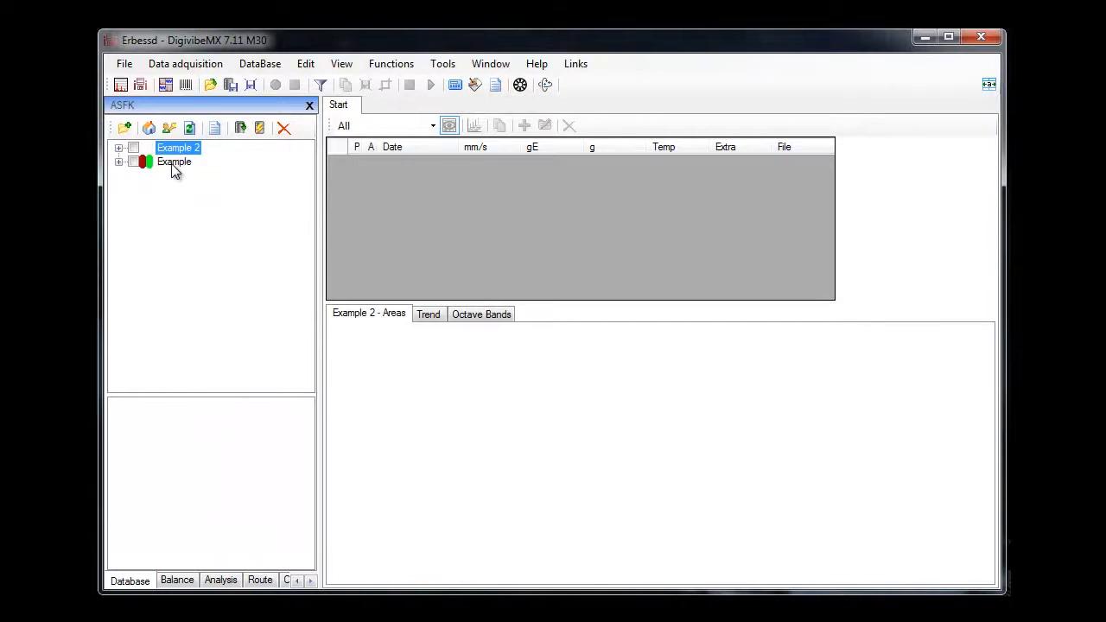
pyautogui.click(174, 164)
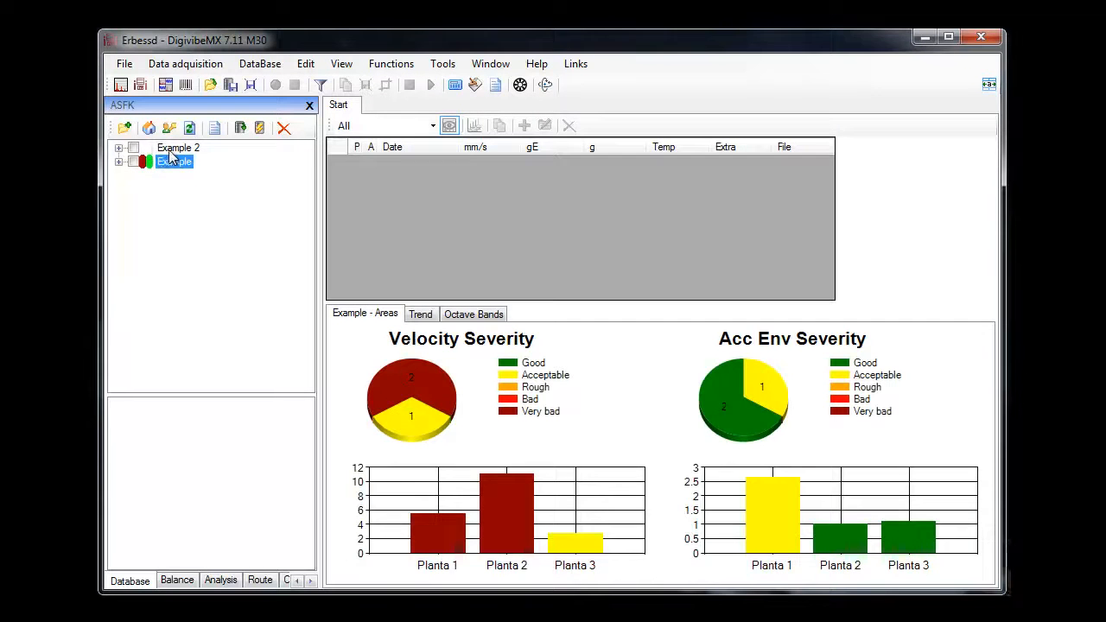
pyautogui.click(169, 149)
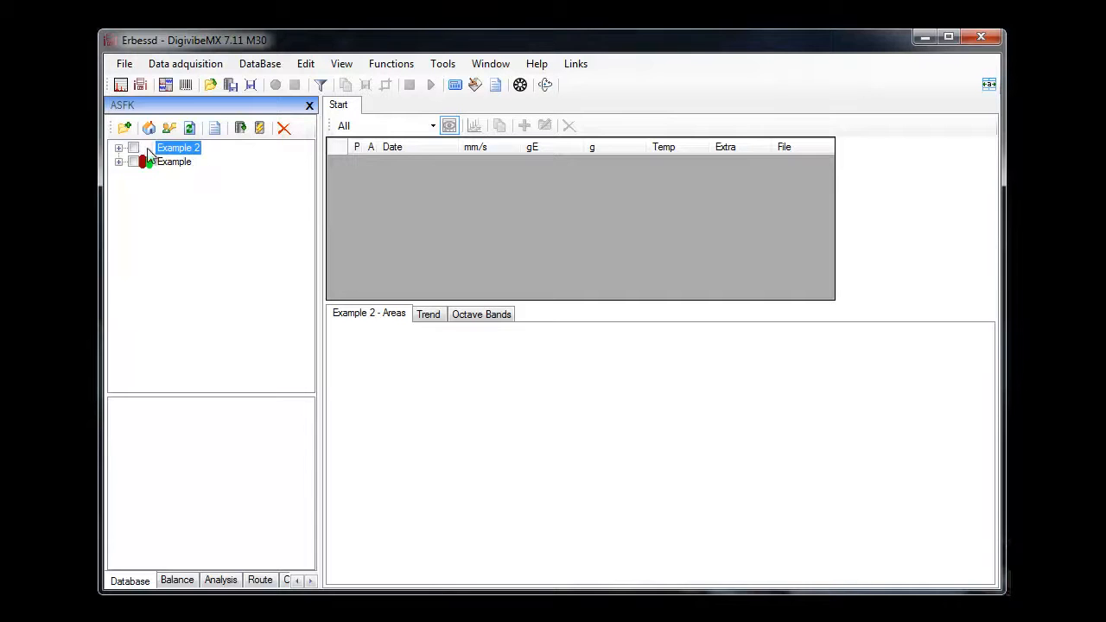
# - Select all machines of Example 2 and Example, and load only machine CF 01 of Planta 1 for analysis
pyautogui.click(132, 147)
pyautogui.click(134, 163)
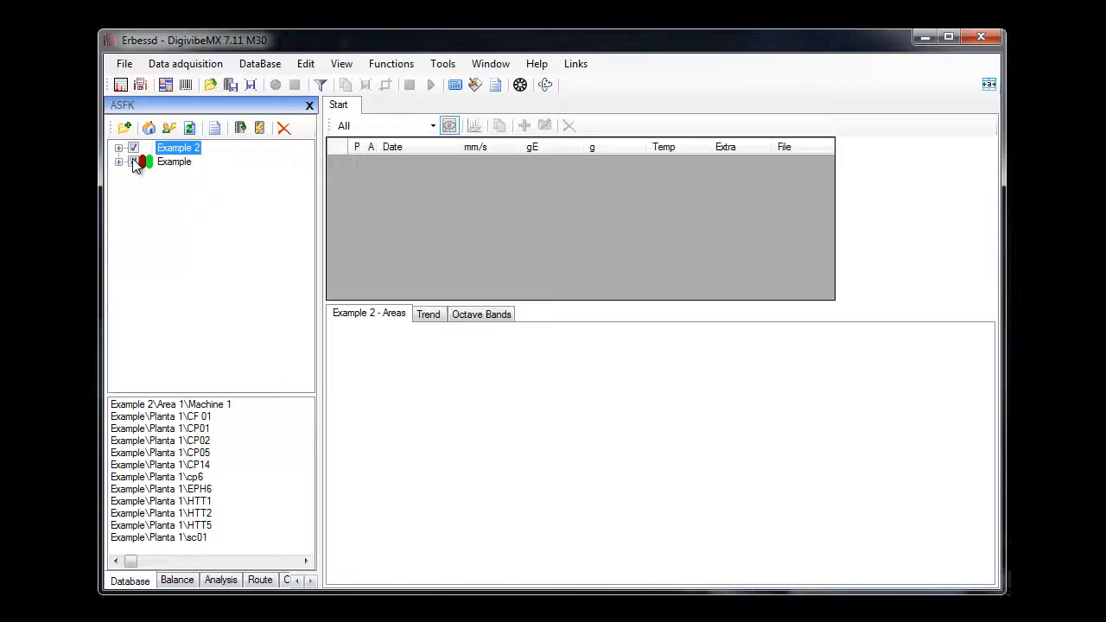
pyautogui.click(192, 417)
pyautogui.rightClick(192, 414)
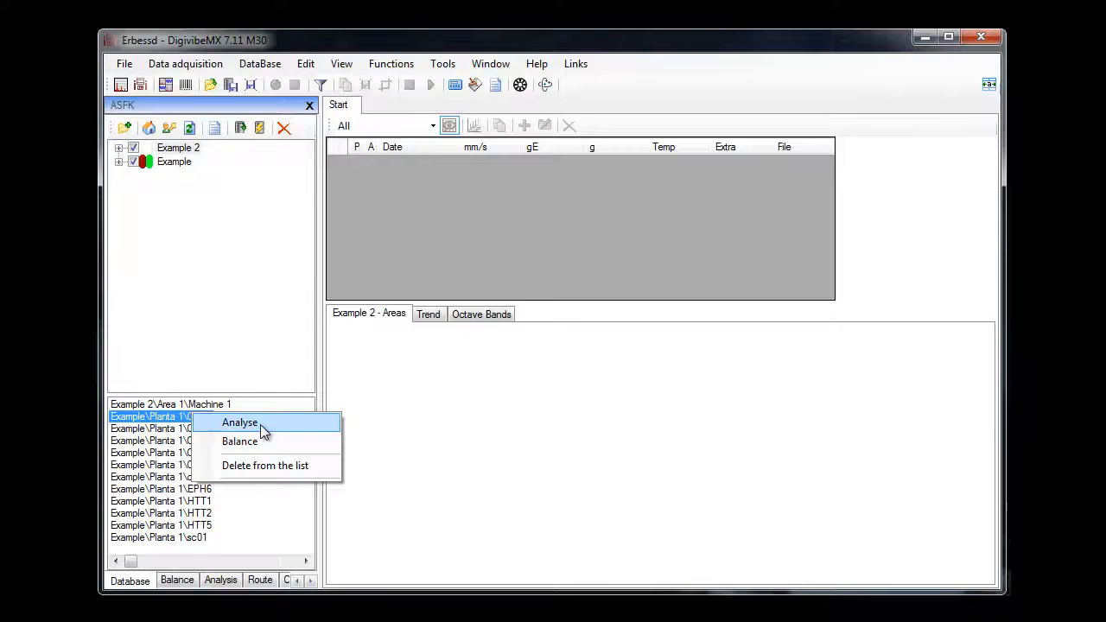
pyautogui.click(260, 424)
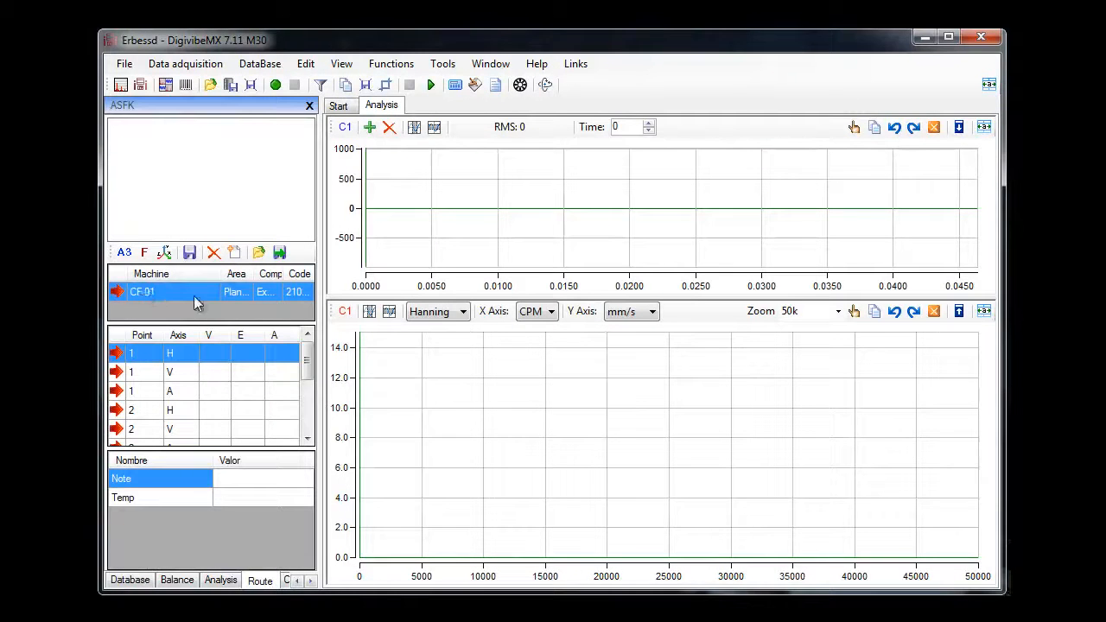
pyautogui.moveTo(308, 358)
pyautogui.mouseDown()
pyautogui.moveTo(311, 406)
pyautogui.moveTo(308, 349)
pyautogui.mouseUp()
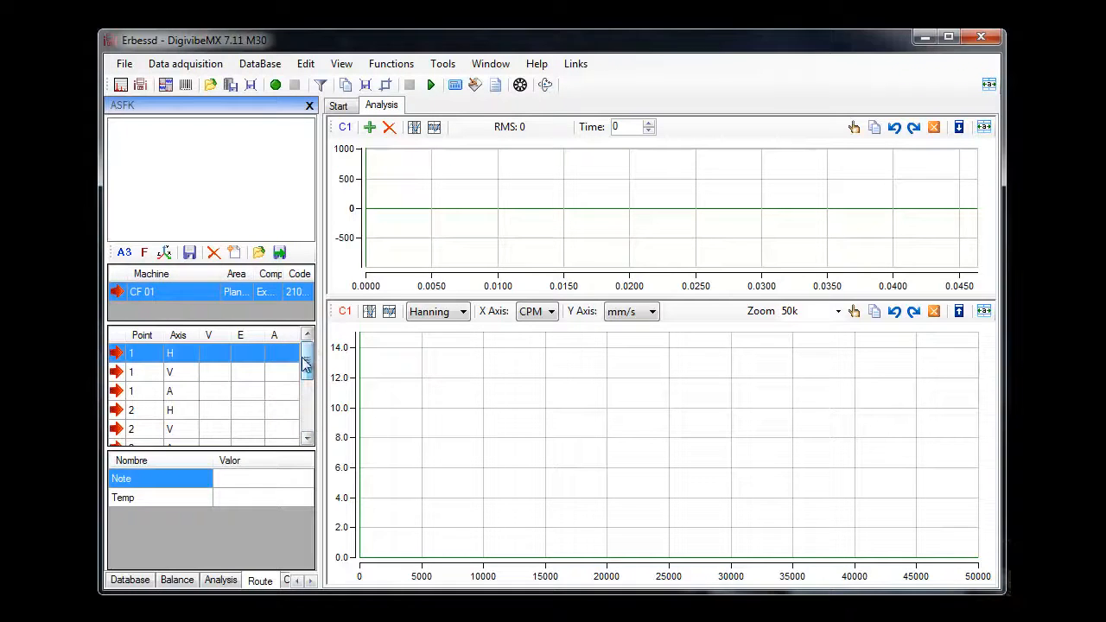
# - Return to the database and load all the selected machines as one measurement route, looking through its machine list
pyautogui.click(130, 580)
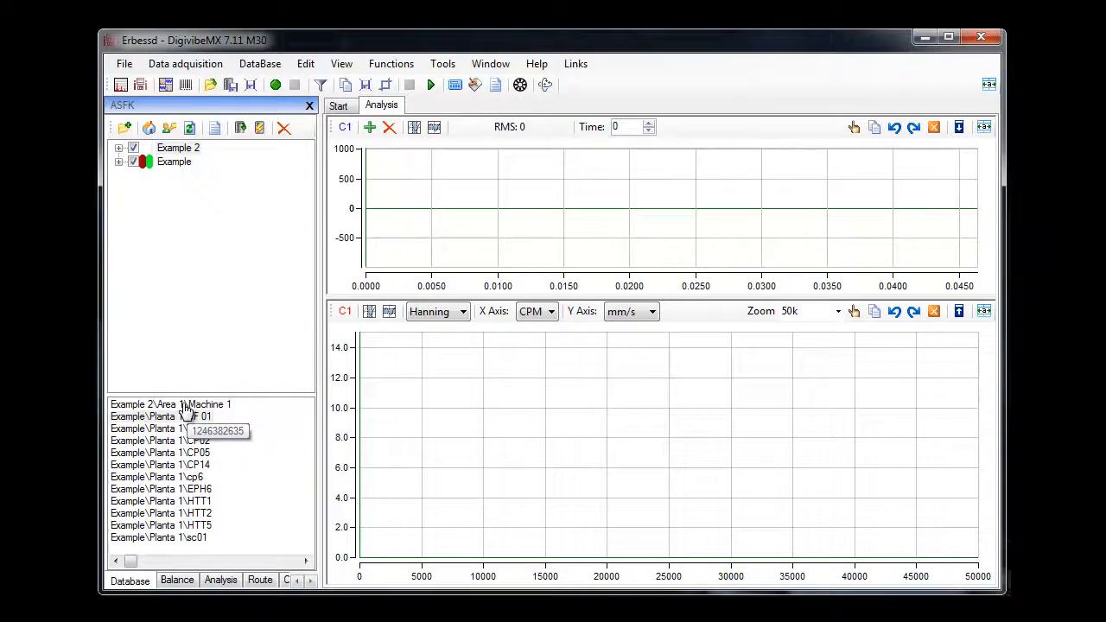
pyautogui.click(165, 83)
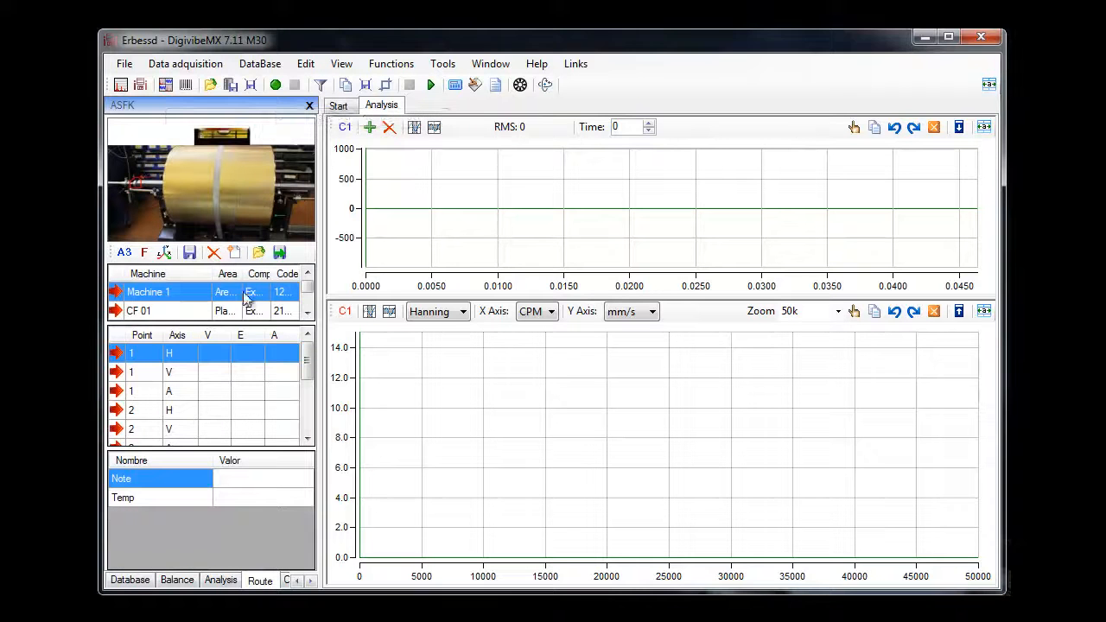
pyautogui.scroll(-3, 308, 304)
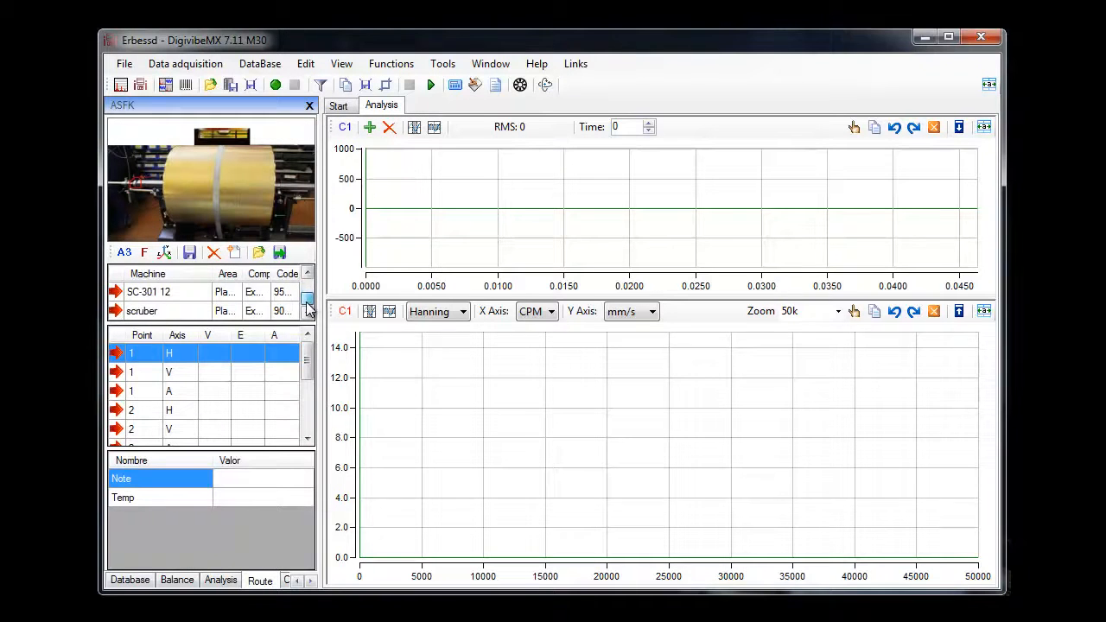
pyautogui.scroll(3, 309, 293)
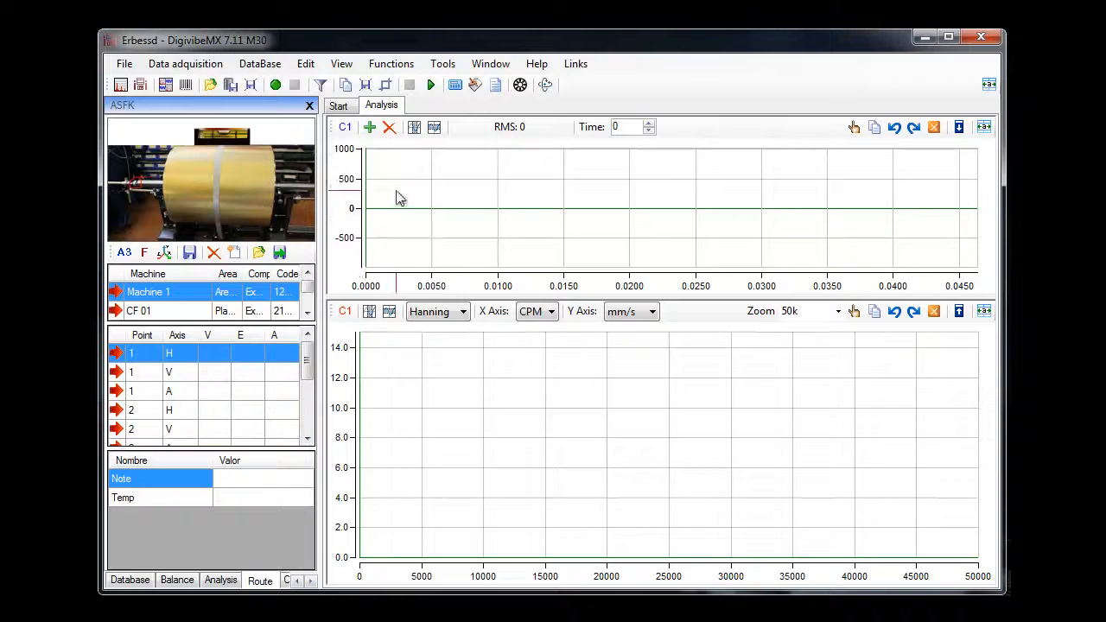
# - Try an untimed capture, and record the H axis of Machine 1's point 1 with the capture time set to 3
pyautogui.click(275, 83)
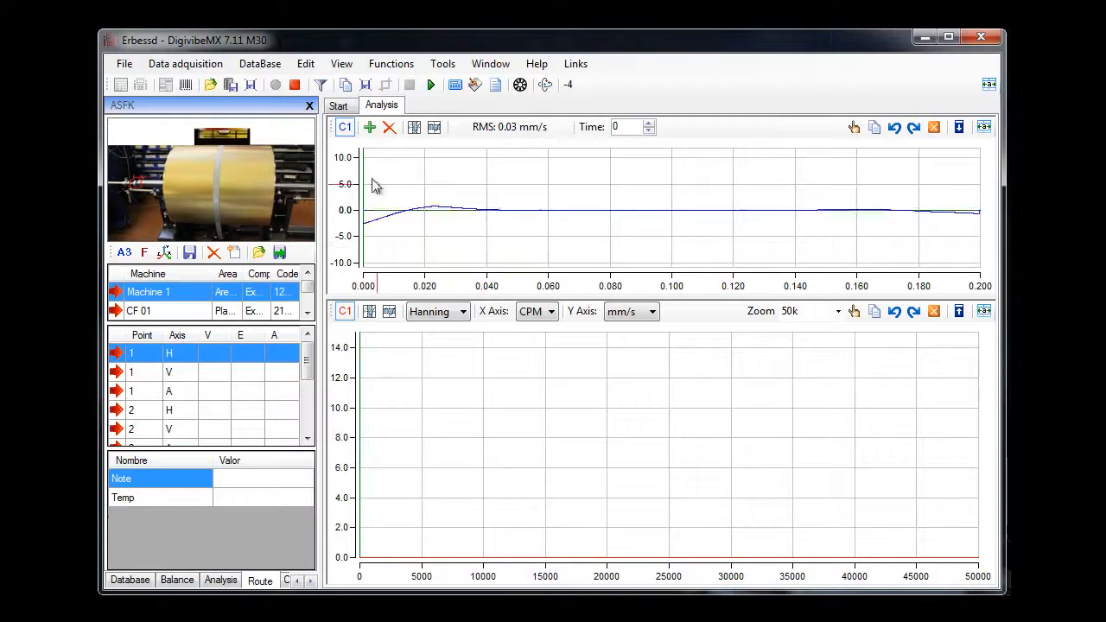
pyautogui.click(294, 84)
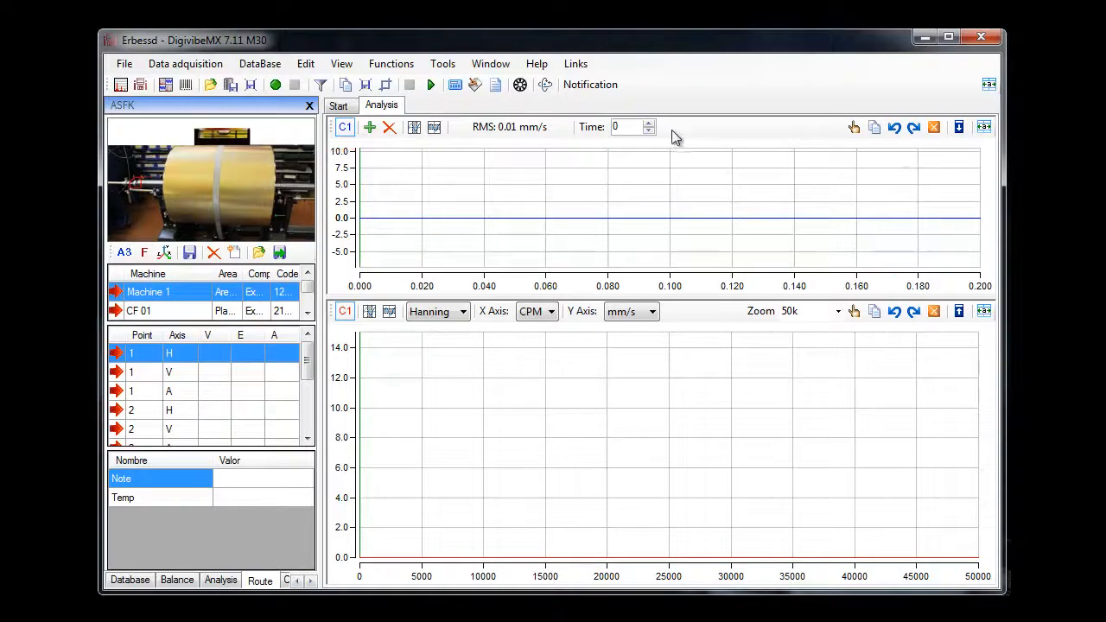
pyautogui.click(648, 124)
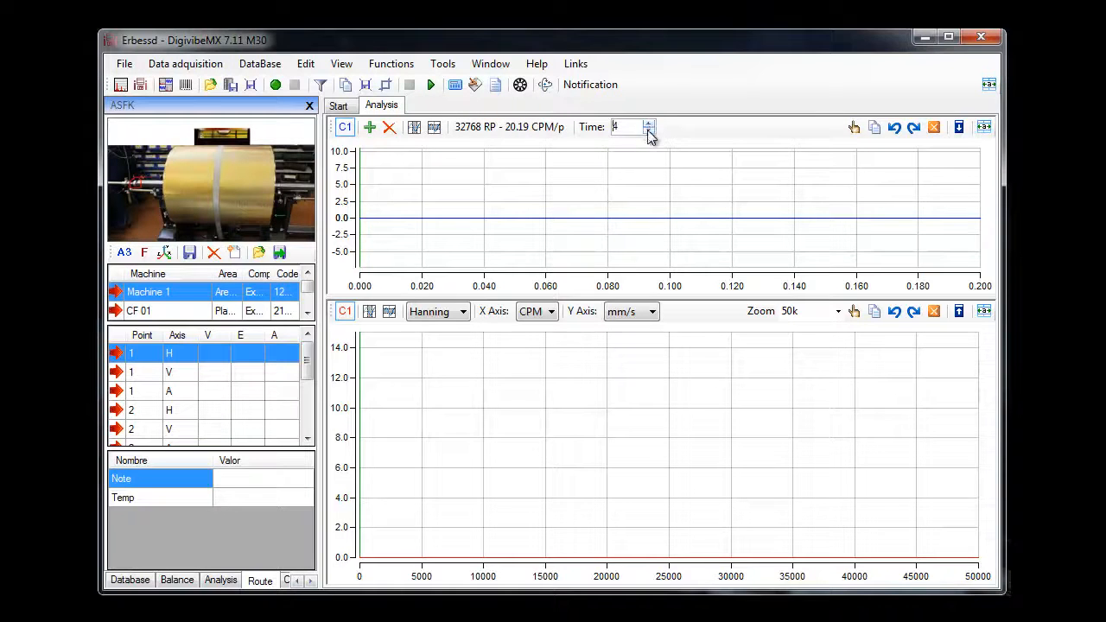
pyautogui.click(276, 86)
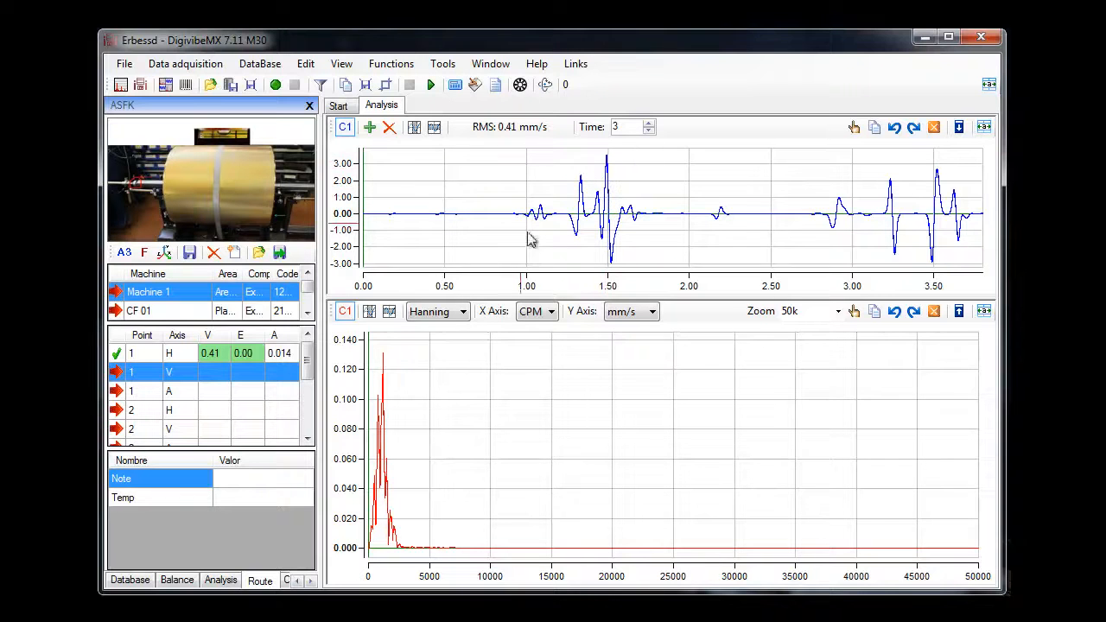
pyautogui.moveTo(896, 216)
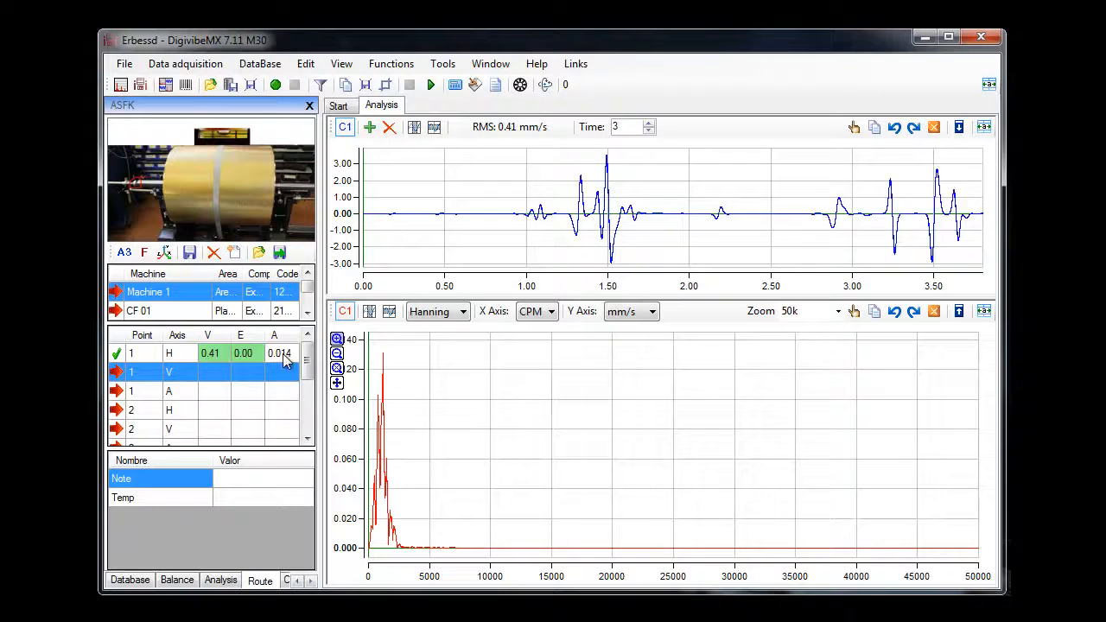
pyautogui.moveTo(309, 359)
pyautogui.mouseDown()
pyautogui.moveTo(310, 415)
pyautogui.moveTo(316, 356)
pyautogui.mouseUp()
# - Open the barcode reader from the database view, check the available camera devices and load Machine 1 by scanning its barcode
pyautogui.click(130, 580)
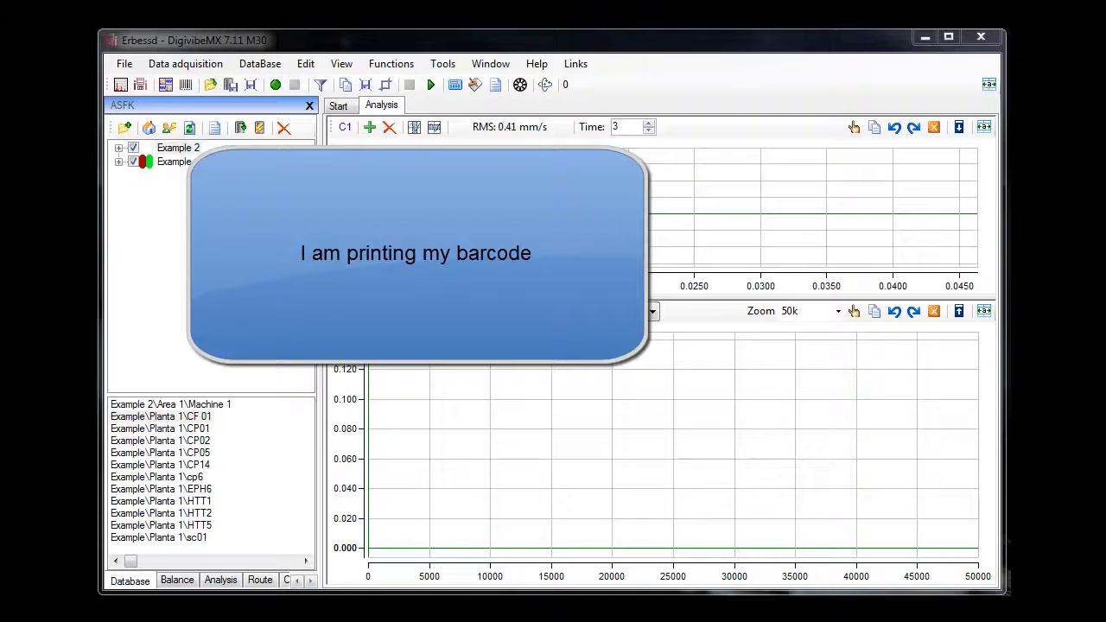
pyautogui.click(119, 149)
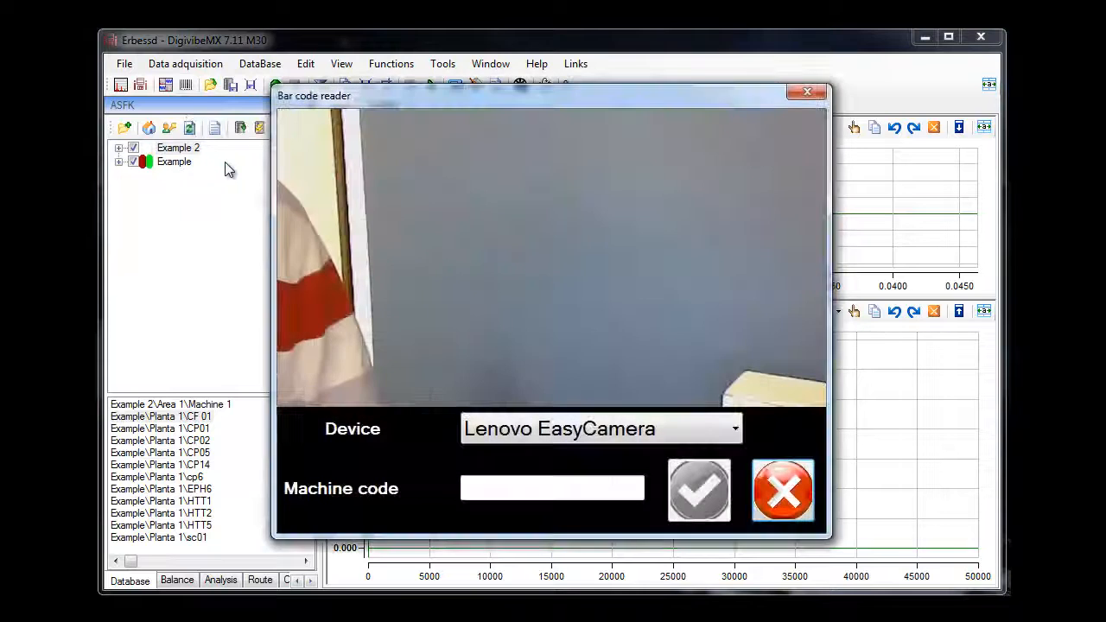
pyautogui.click(717, 431)
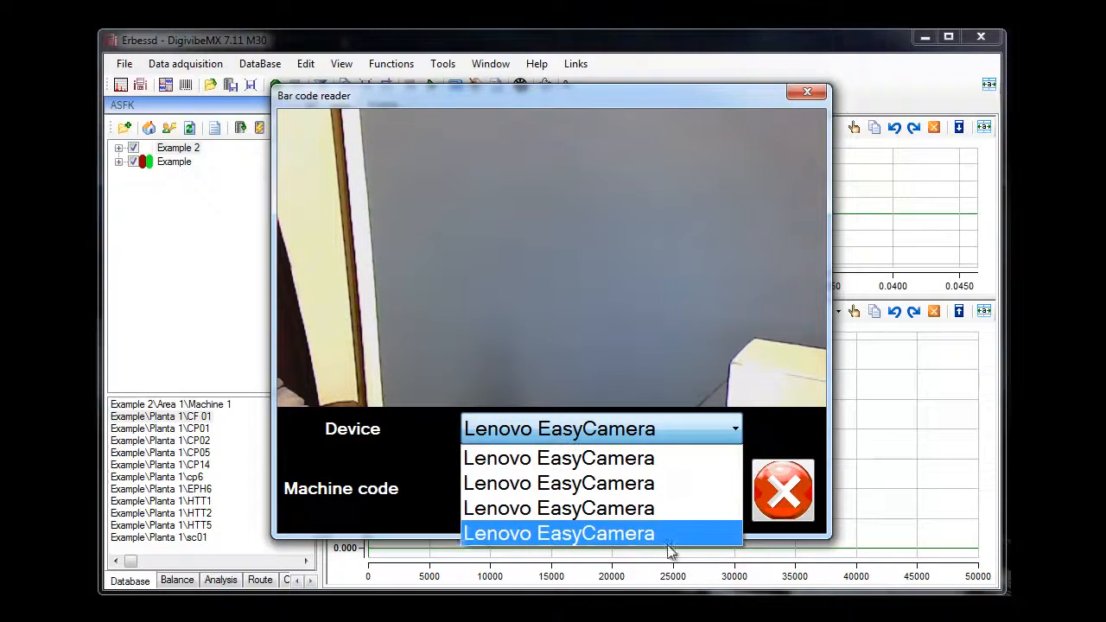
pyautogui.click(726, 438)
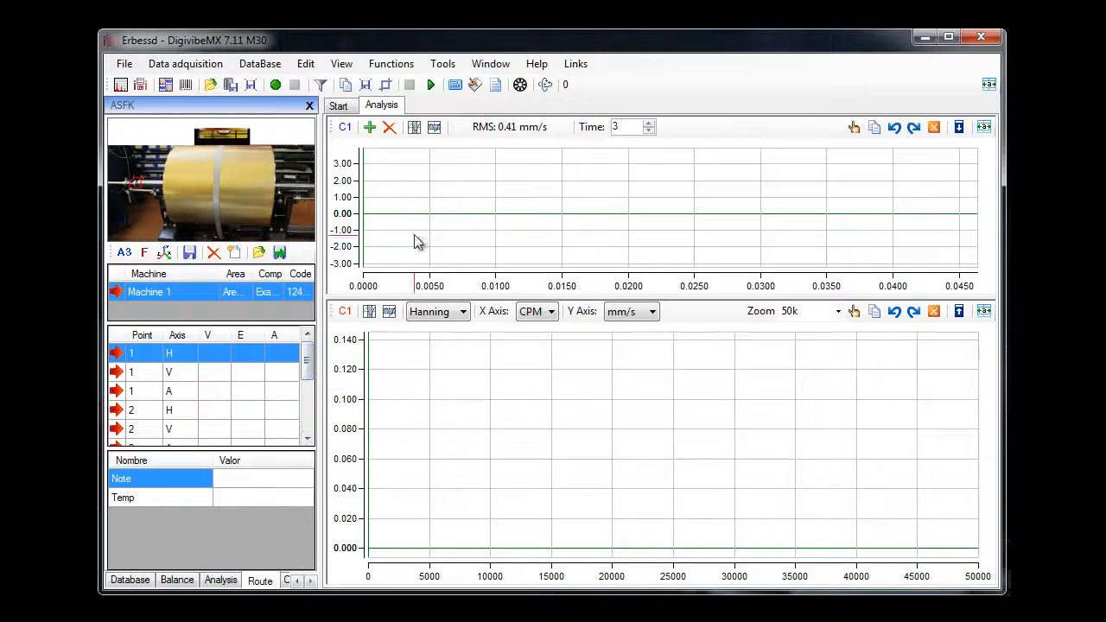
# - Record Machine 1's measurements for point 1 on axes H, V and A and for point 2 on axis H
pyautogui.click(617, 127)
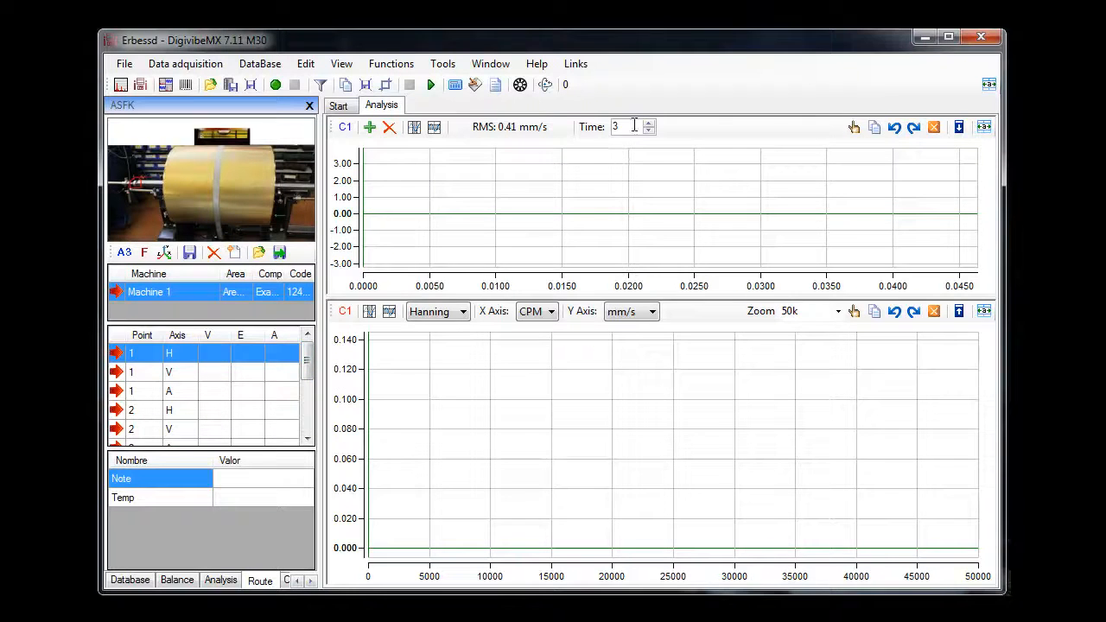
pyautogui.click(276, 88)
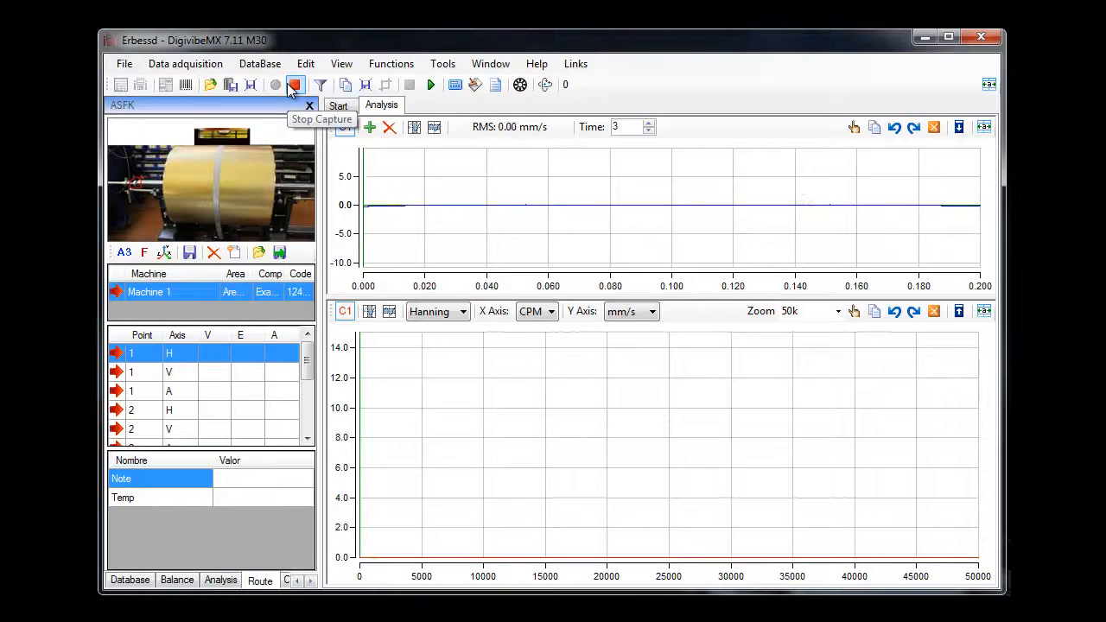
pyautogui.click(291, 88)
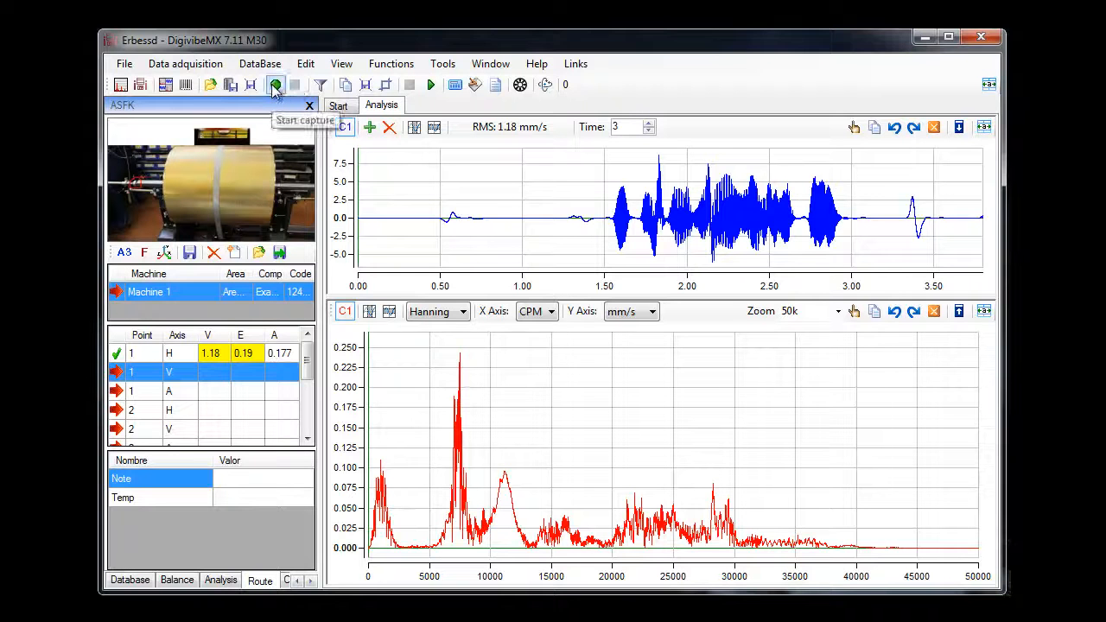
pyautogui.click(276, 85)
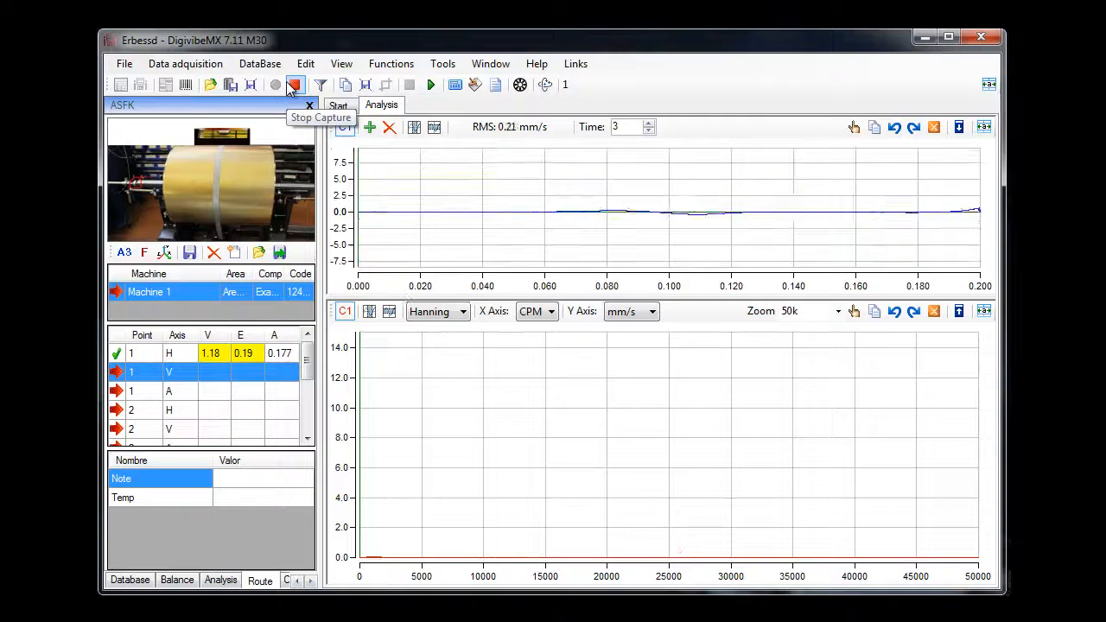
pyautogui.click(293, 84)
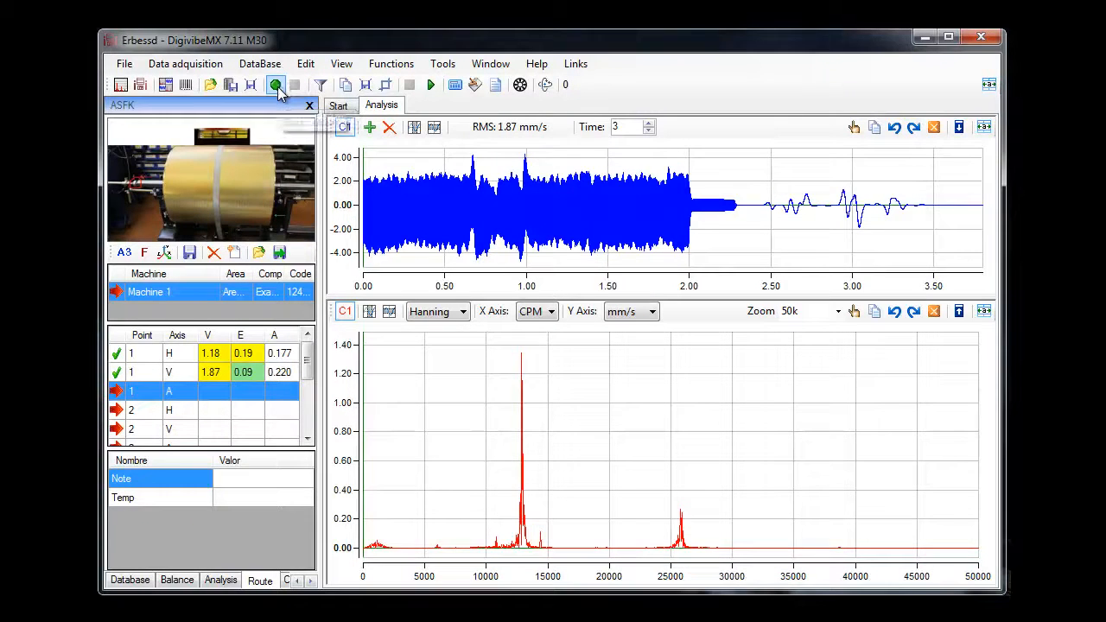
pyautogui.click(277, 86)
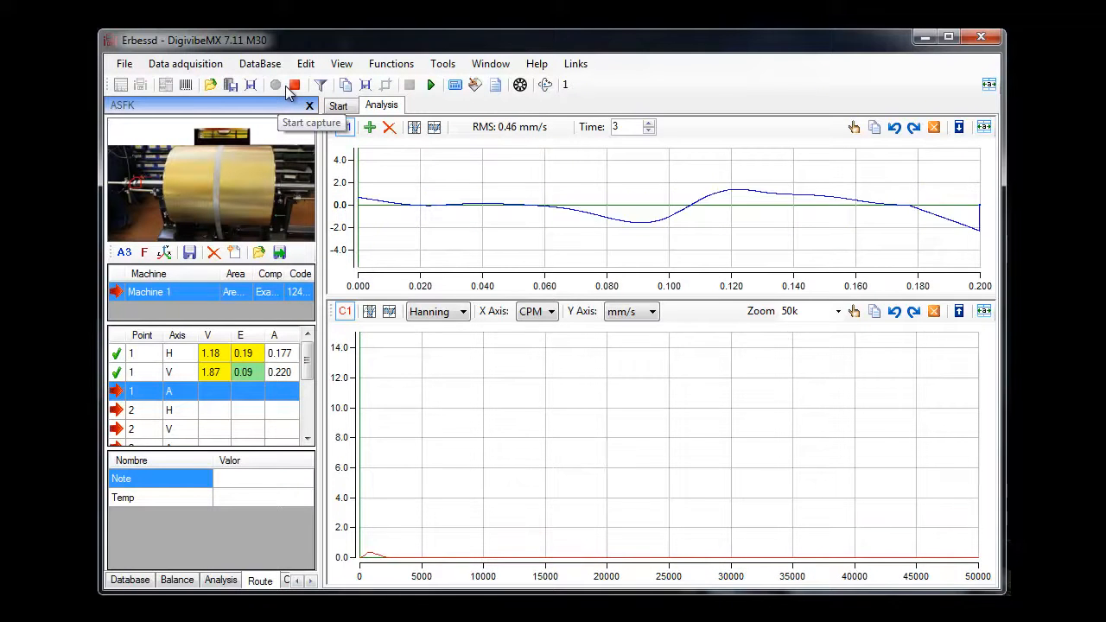
pyautogui.click(294, 85)
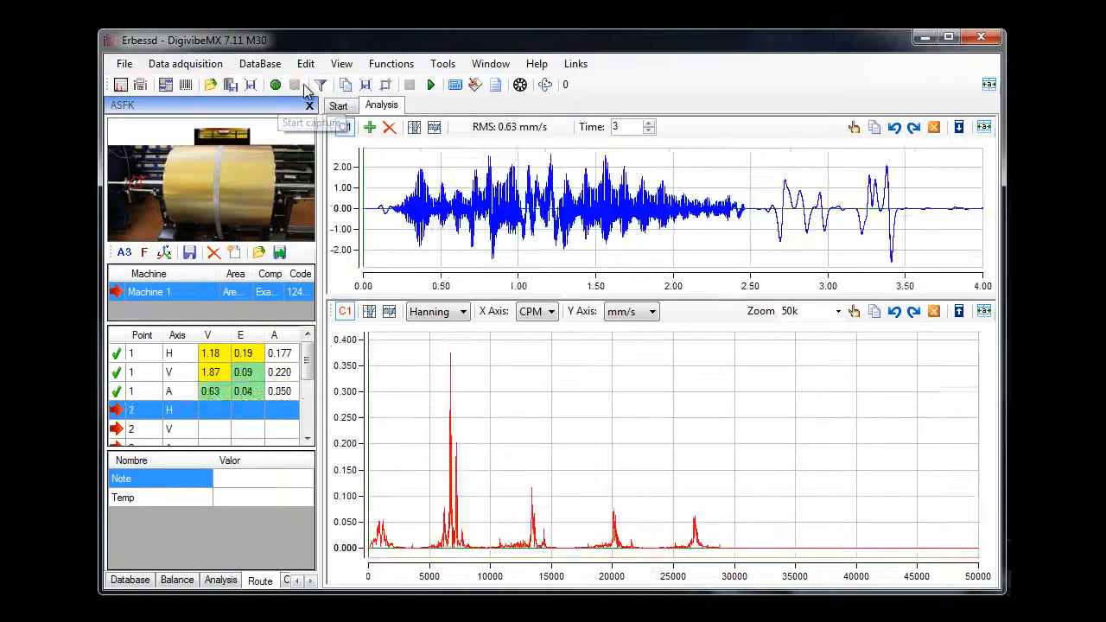
pyautogui.click(275, 85)
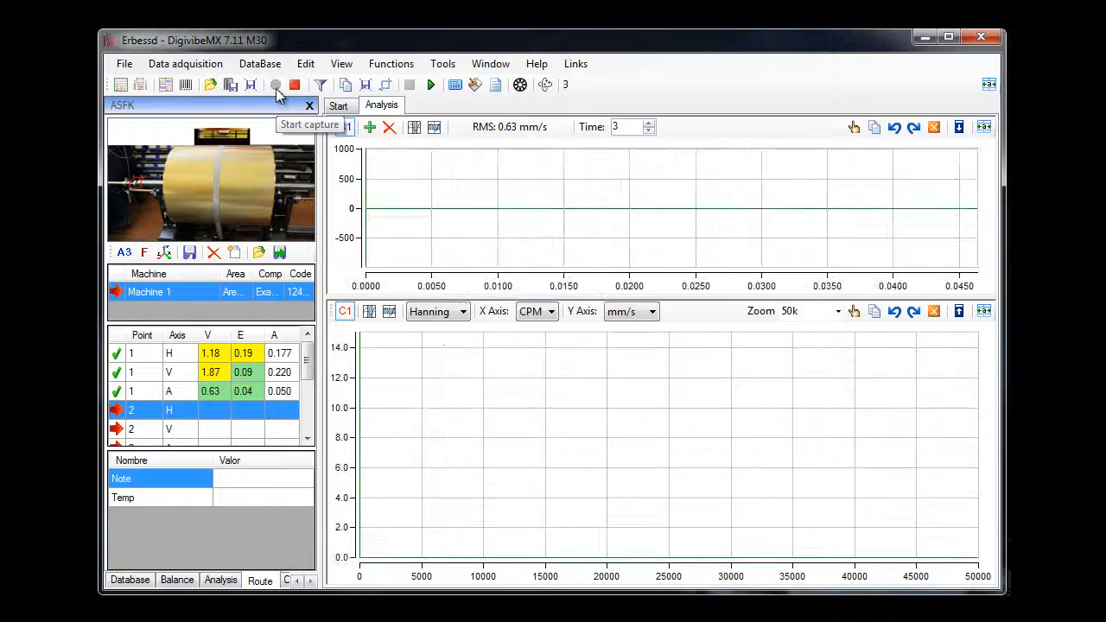
pyautogui.moveTo(308, 359); pyautogui.dragTo(309, 388)
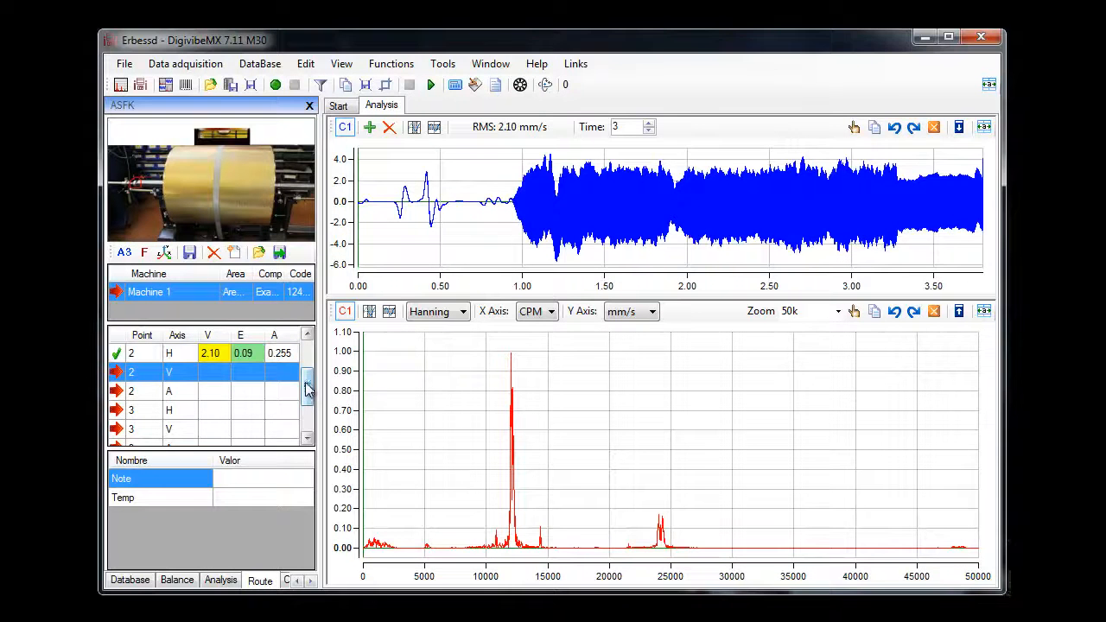
# - Re-record the A axis of Machine 1's point 1, overwriting its existing measurement file
pyautogui.moveTo(309, 388); pyautogui.dragTo(309, 366)
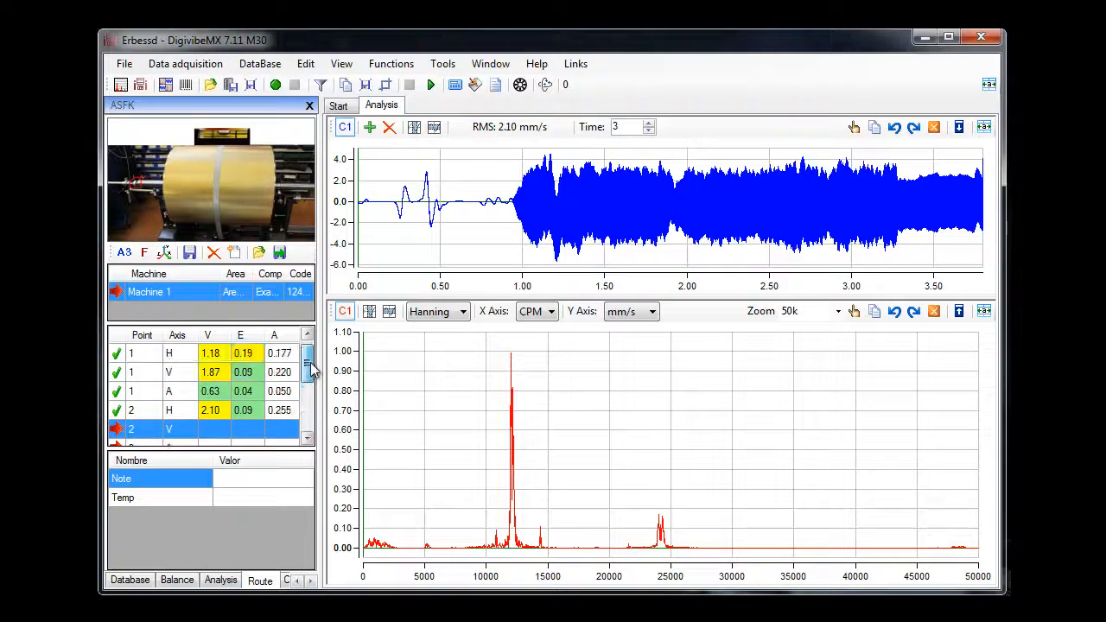
pyautogui.click(209, 399)
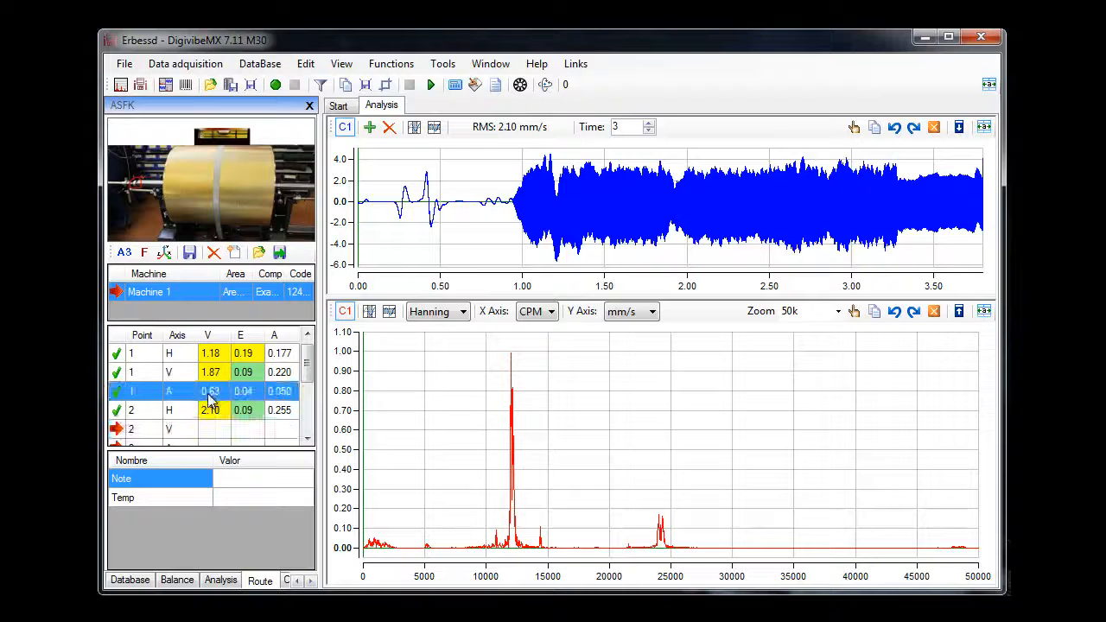
pyautogui.click(275, 85)
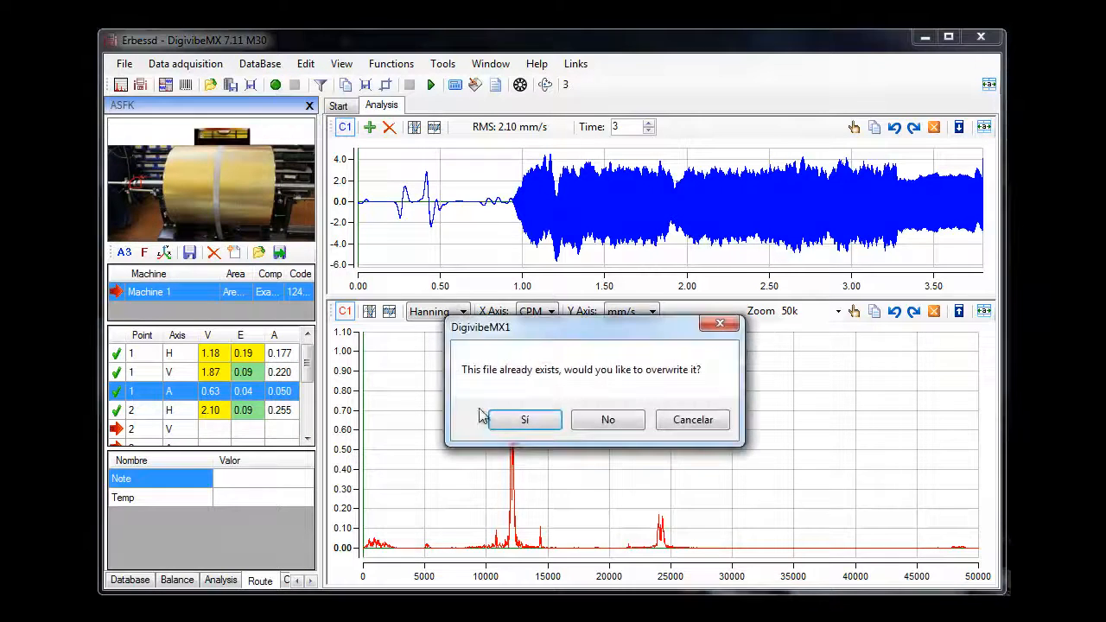
pyautogui.click(520, 420)
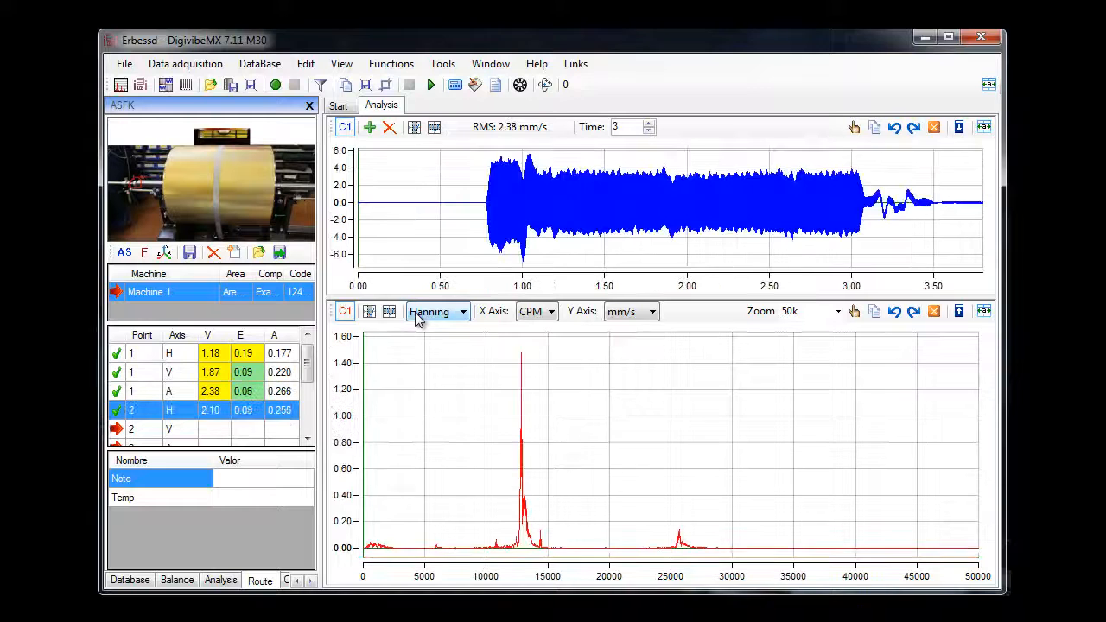
# - Record the remaining route measurements from point 2 axis V through point 4 axis A, and save all of Machine 1's data
pyautogui.moveTo(308, 362); pyautogui.dragTo(309, 370)
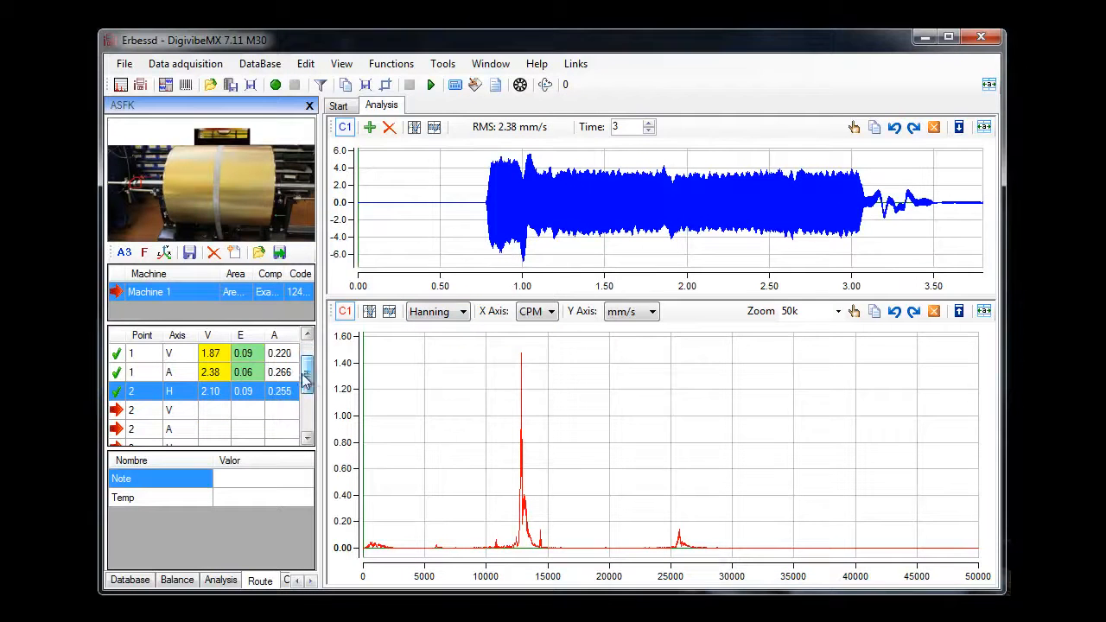
pyautogui.click(186, 410)
pyautogui.click(275, 84)
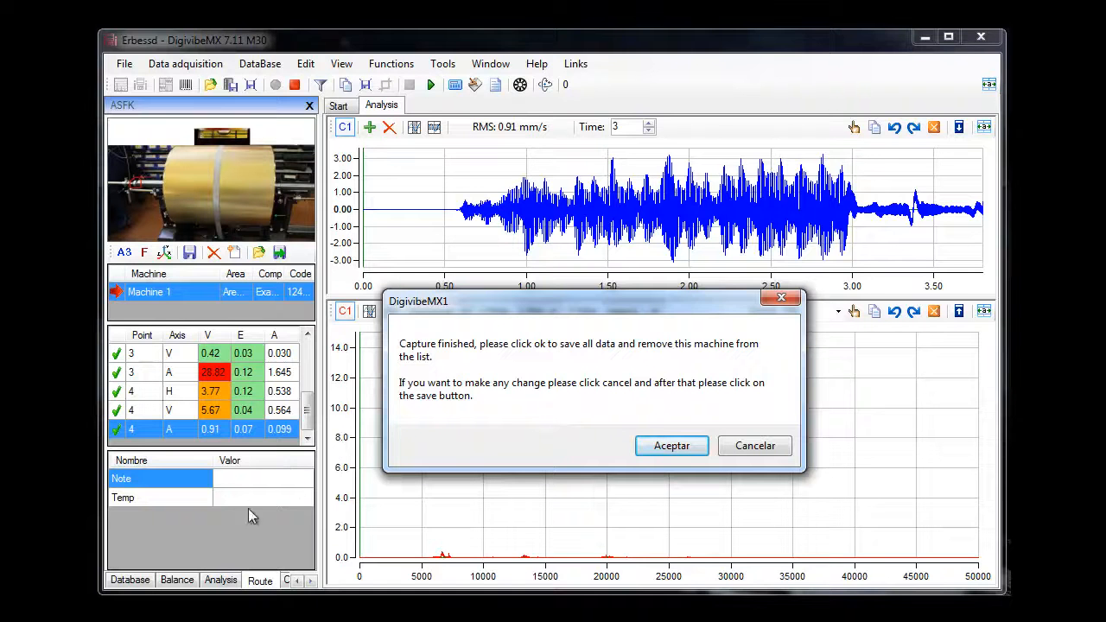
pyautogui.click(662, 453)
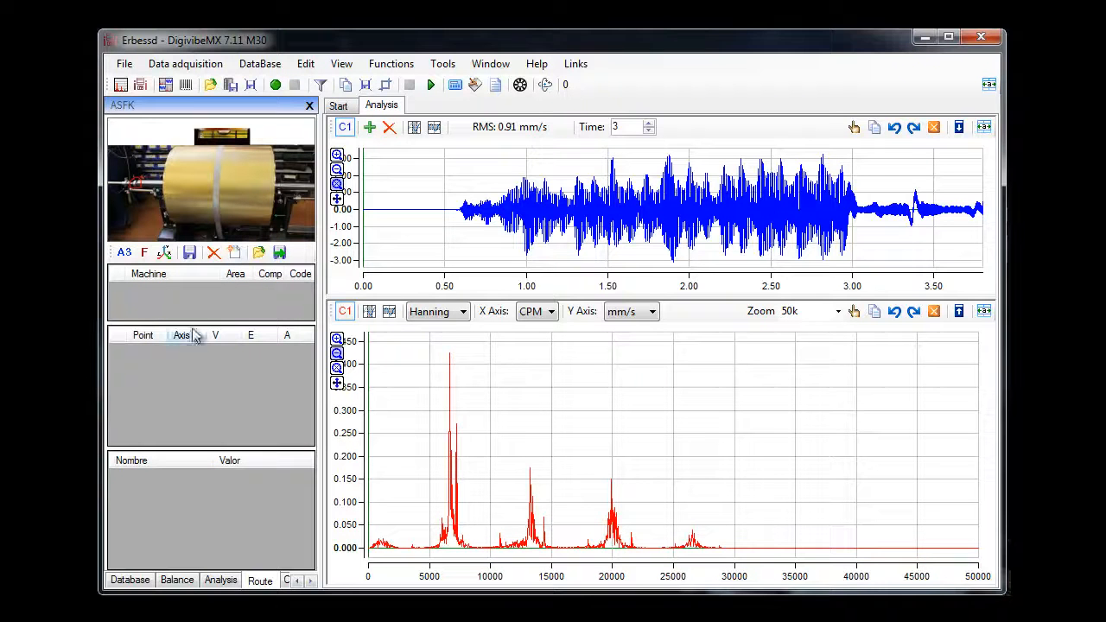
# - Return to the database, refresh it and expand Example 2 through Area 1 and Machine 1 to the axes of point 1
pyautogui.click(338, 104)
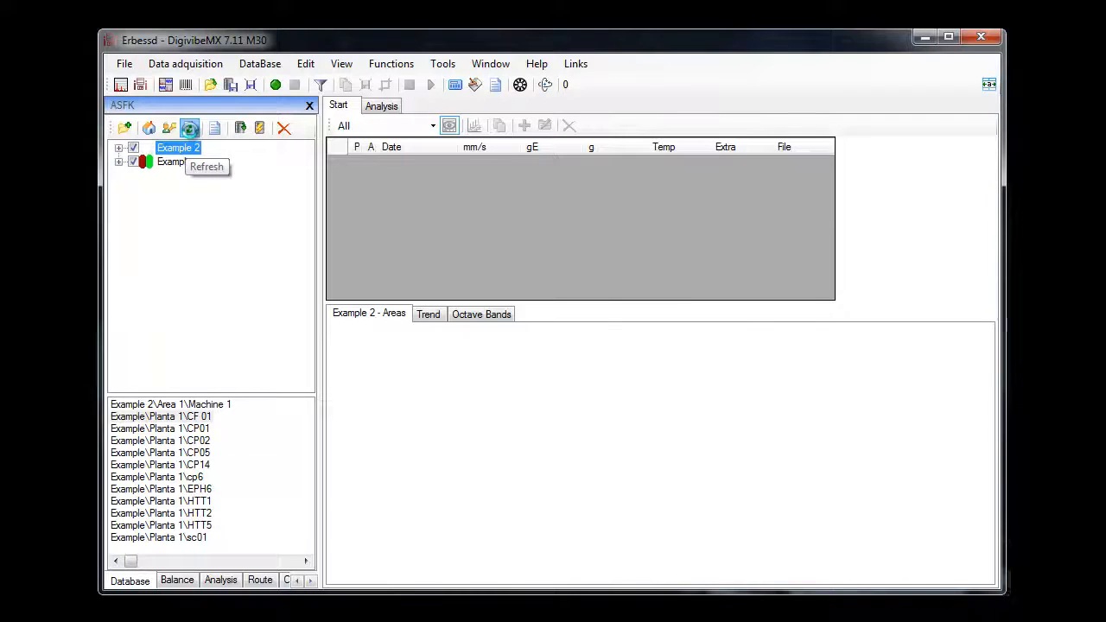
pyautogui.click(189, 128)
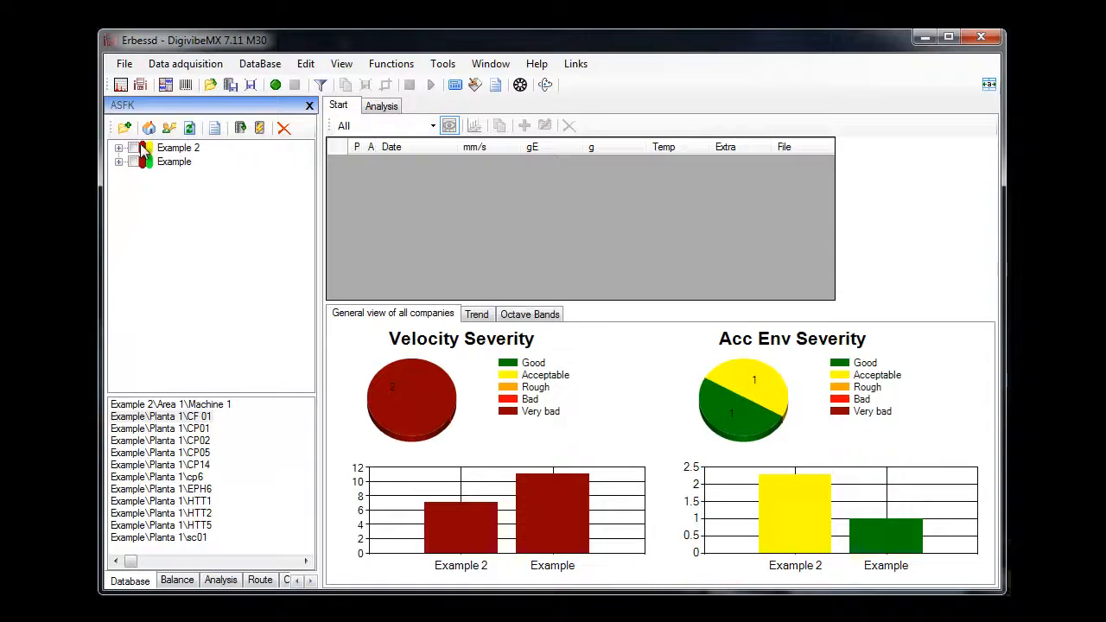
pyautogui.click(120, 148)
pyautogui.click(134, 161)
pyautogui.click(151, 176)
pyautogui.click(168, 189)
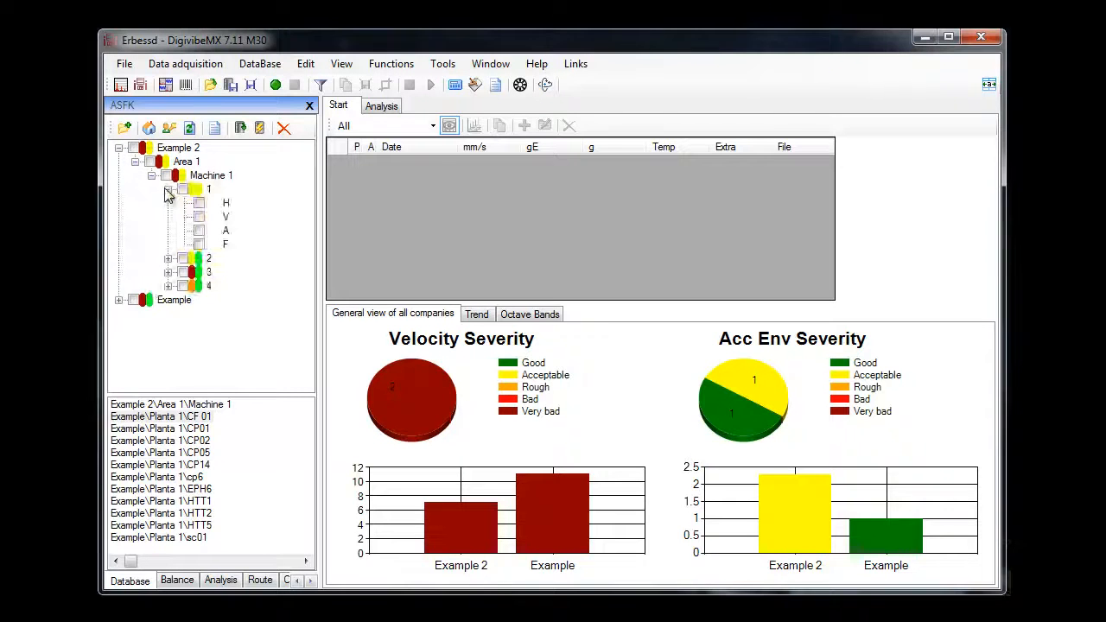
# - Open point 1's recorded H-axis measurement and narrow its waveform to about 2.16 to 2.27 seconds
pyautogui.click(225, 203)
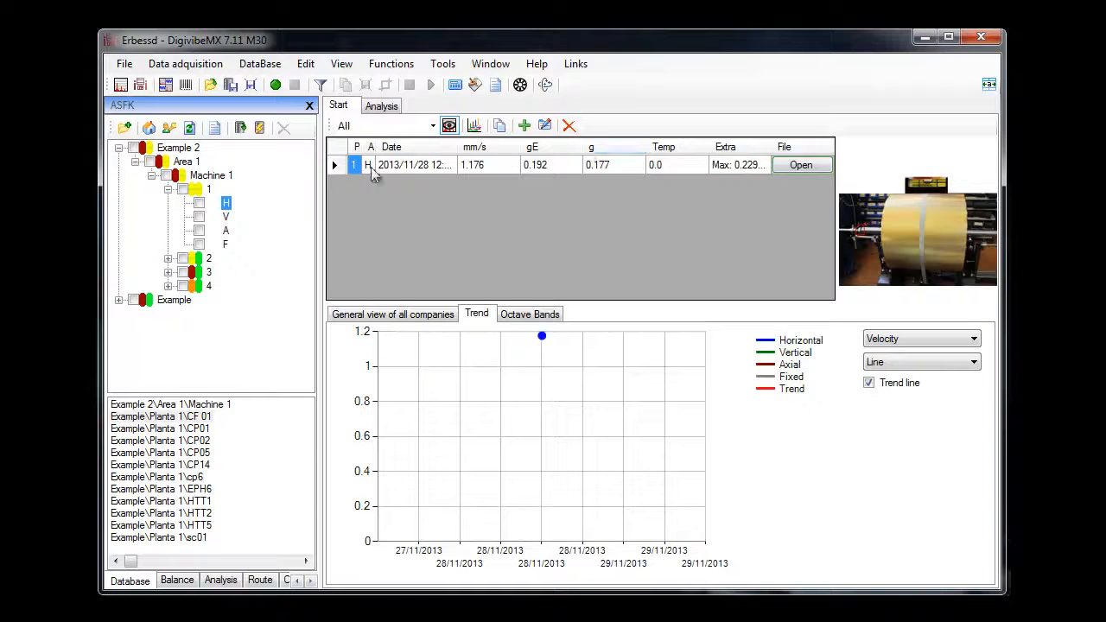
pyautogui.click(801, 166)
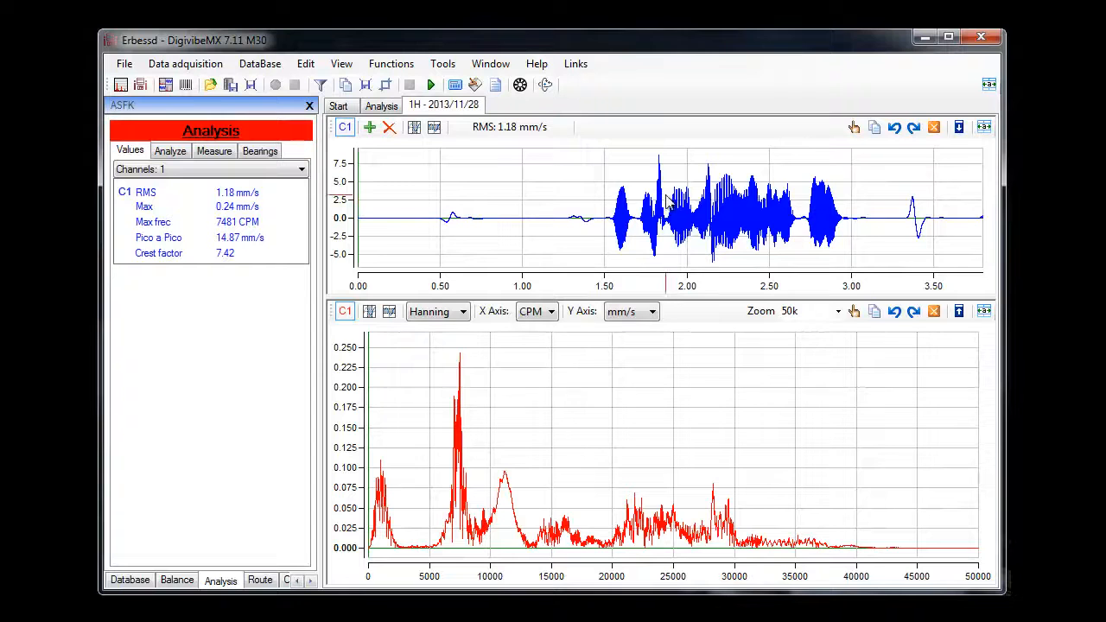
pyautogui.moveTo(665, 197); pyautogui.dragTo(821, 205)
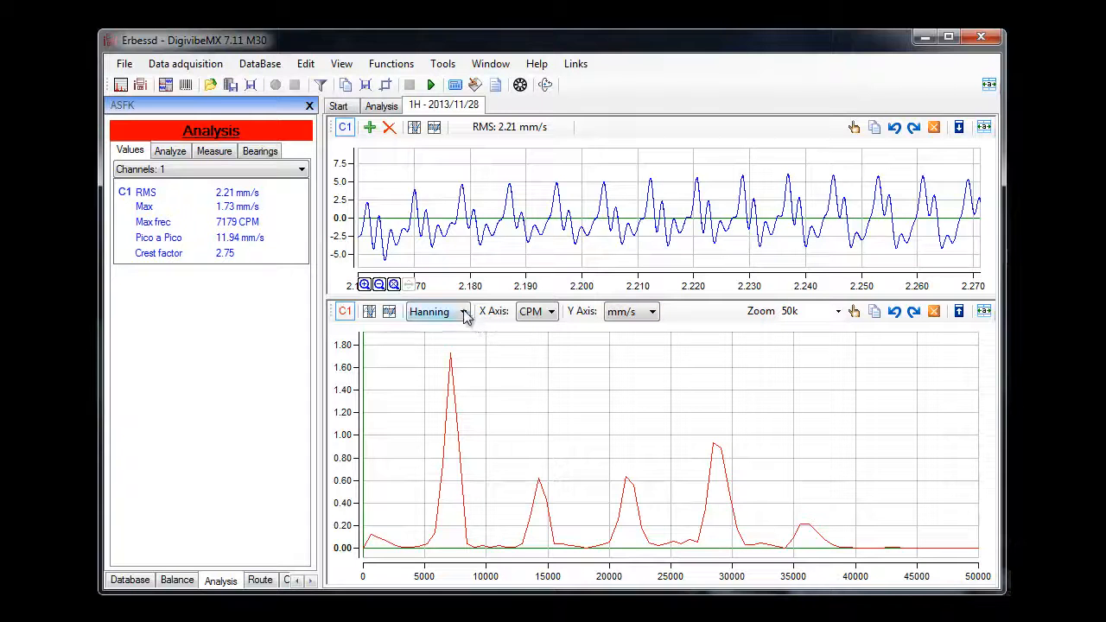
# - View the narrowed H-axis signal and its spectrum in G and in mils
pyautogui.click(651, 312)
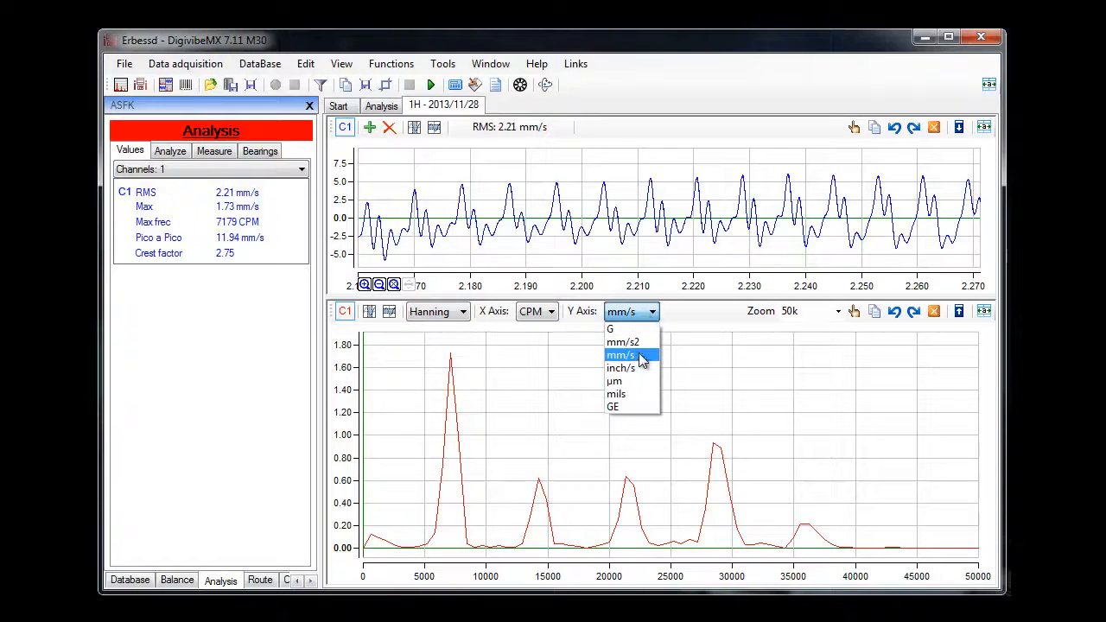
pyautogui.click(644, 329)
pyautogui.click(650, 315)
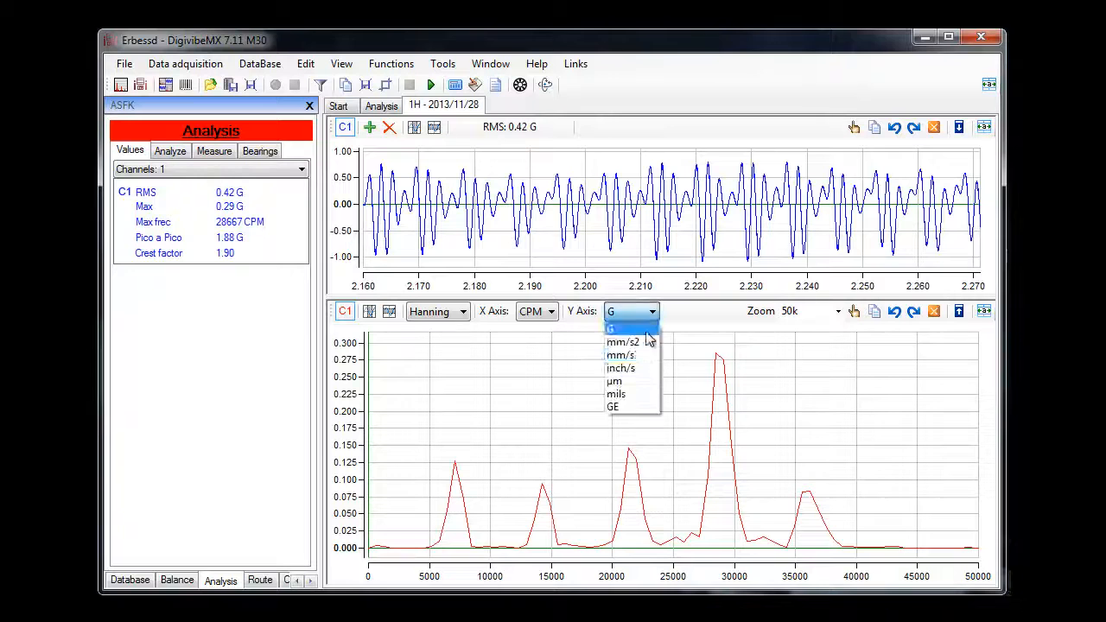
pyautogui.click(641, 395)
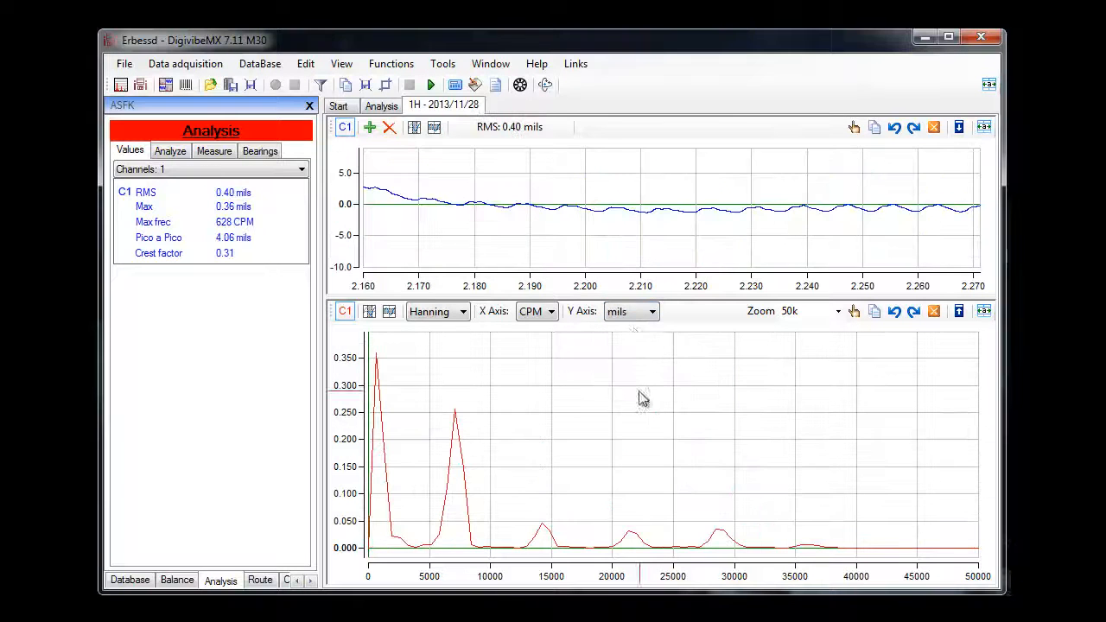
# - Restore the full H-axis waveform, view it in GE units and return to the database records
pyautogui.click(935, 127)
pyautogui.click(649, 316)
pyautogui.click(635, 403)
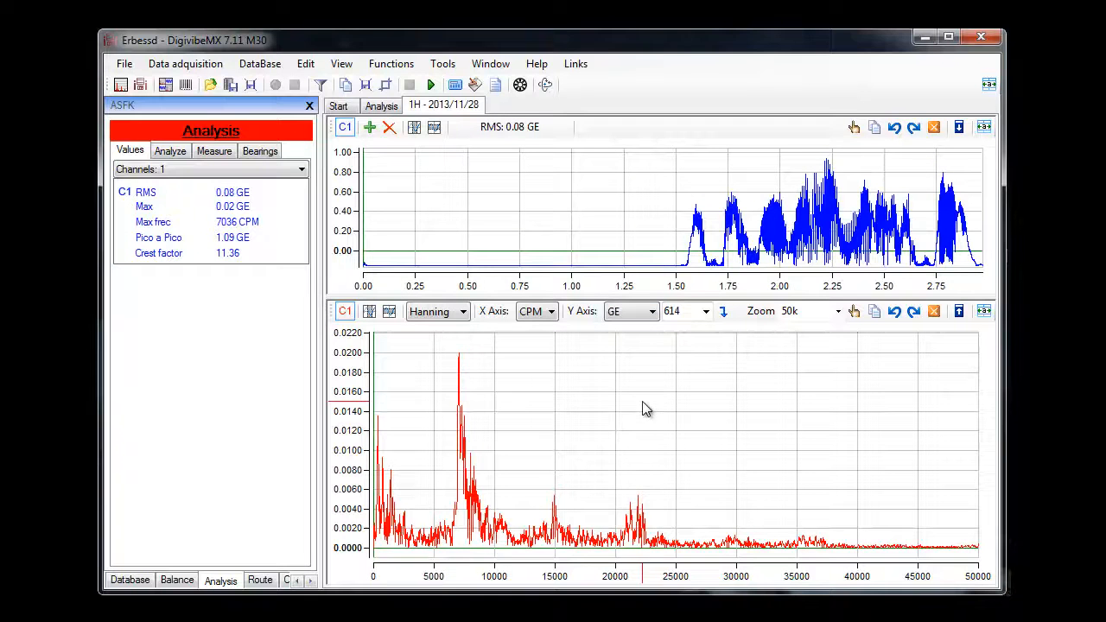
pyautogui.click(340, 107)
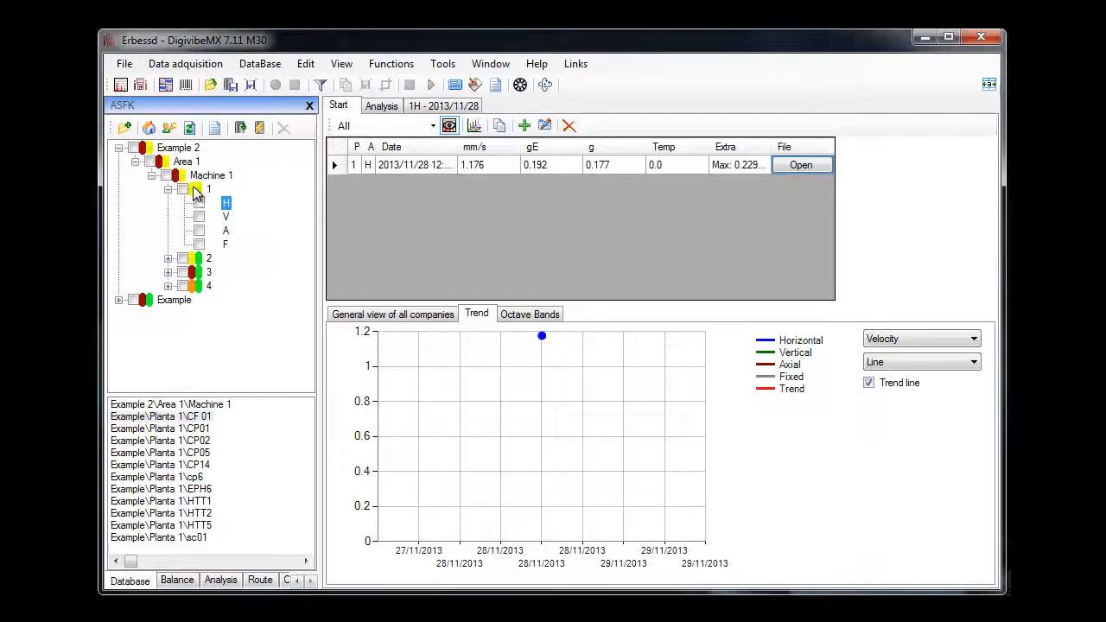